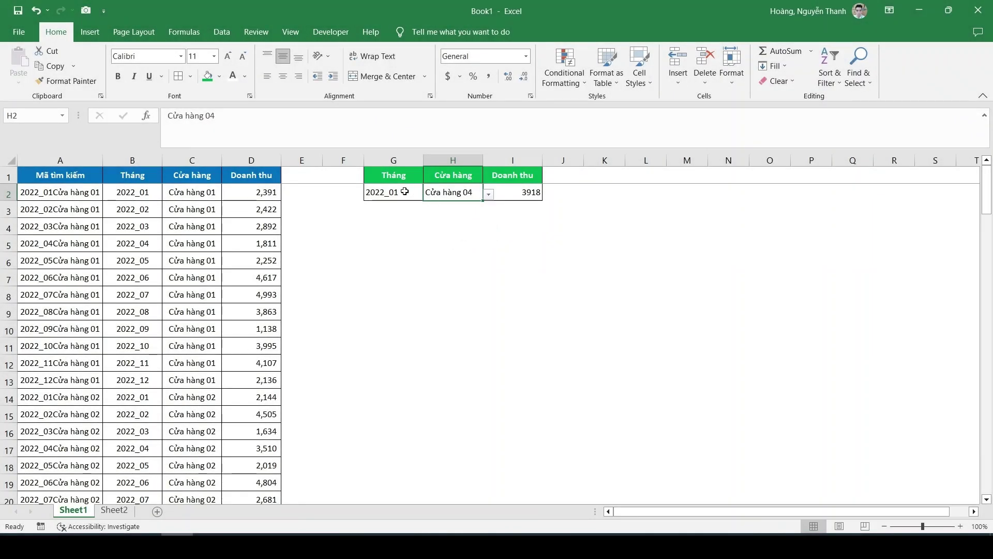
Pick 2022_08 from the G2 month dropdown and a different store in H2 so I2 recalculates
{"action": "left_click", "coordinate": [408, 193]}
{"action": "left_click", "coordinate": [429, 193]}
{"action": "key", "text": "Escape"}
{"action": "left_click", "coordinate": [405, 265]}
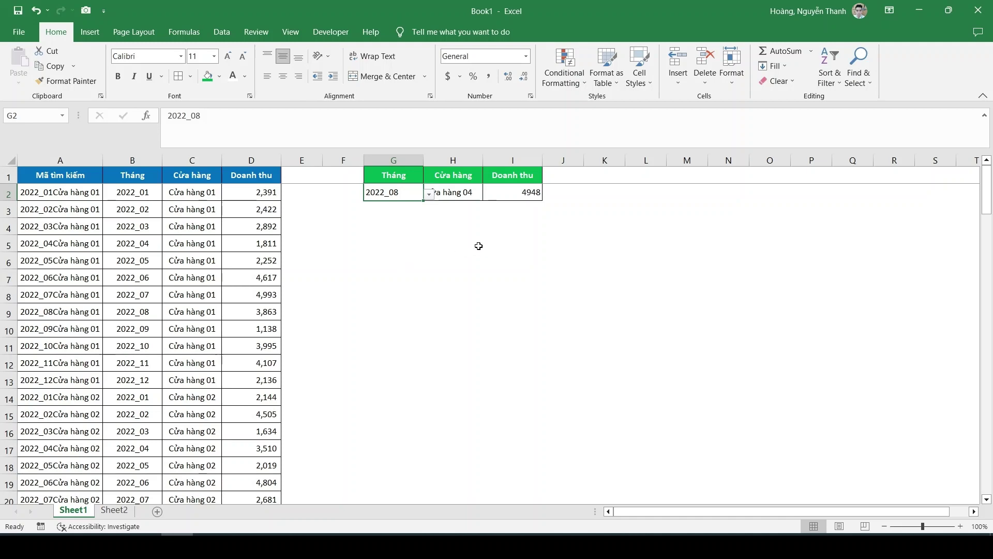
{"action": "left_click", "coordinate": [469, 192]}
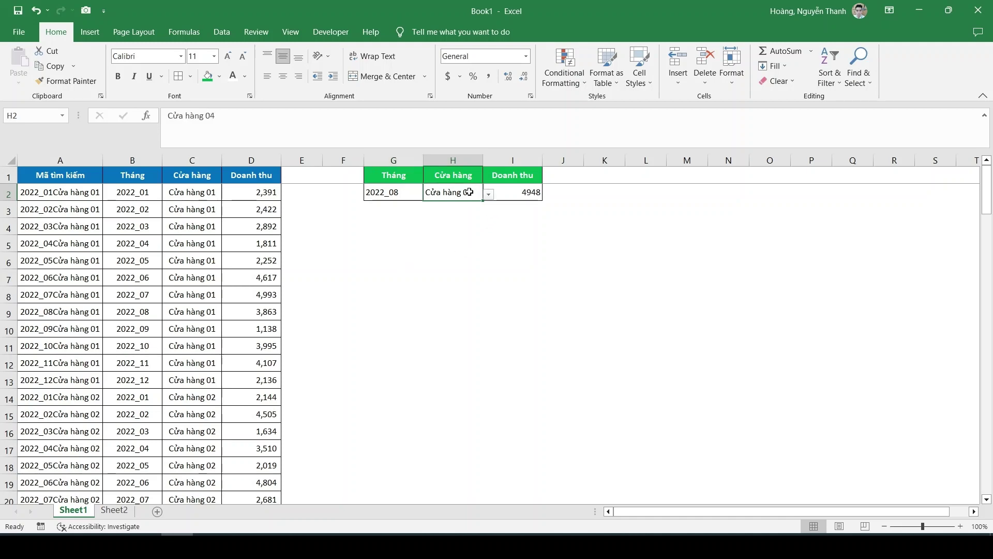
{"action": "left_click", "coordinate": [488, 194]}
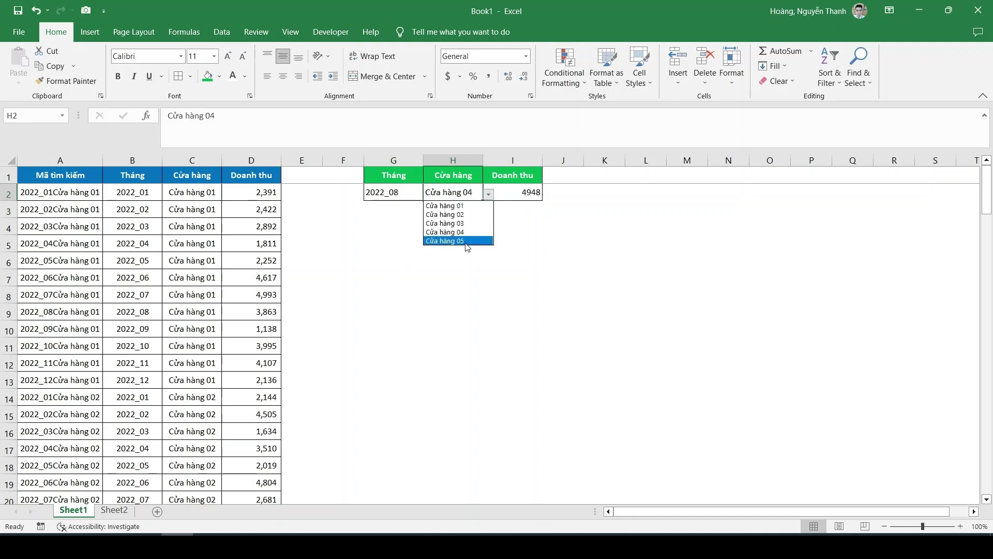
{"action": "left_click", "coordinate": [465, 240]}
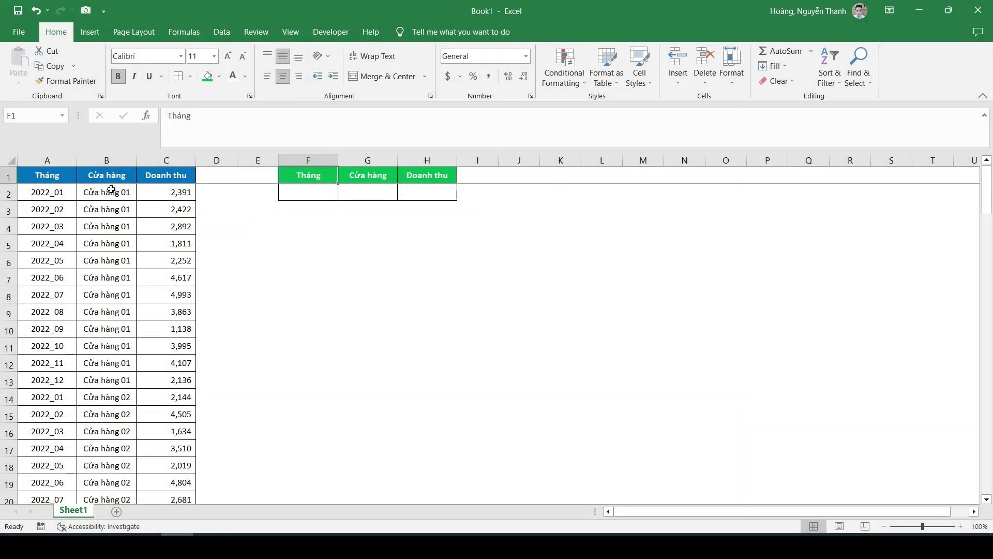
Review the month, store and revenue columns and lookup headers, then select A2 down to the last month
{"action": "left_click", "coordinate": [55, 177]}
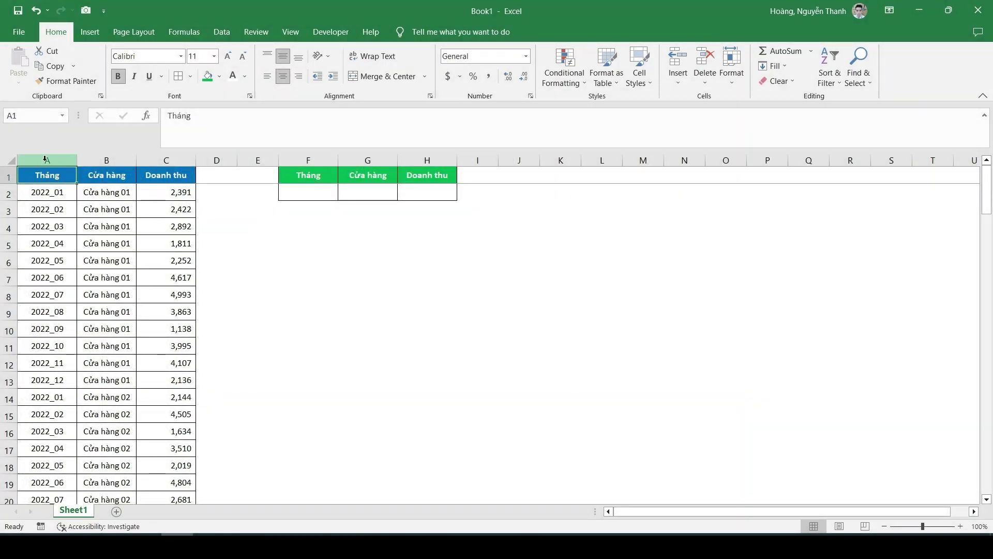
{"action": "left_click", "coordinate": [27, 162]}
{"action": "left_click", "coordinate": [106, 163]}
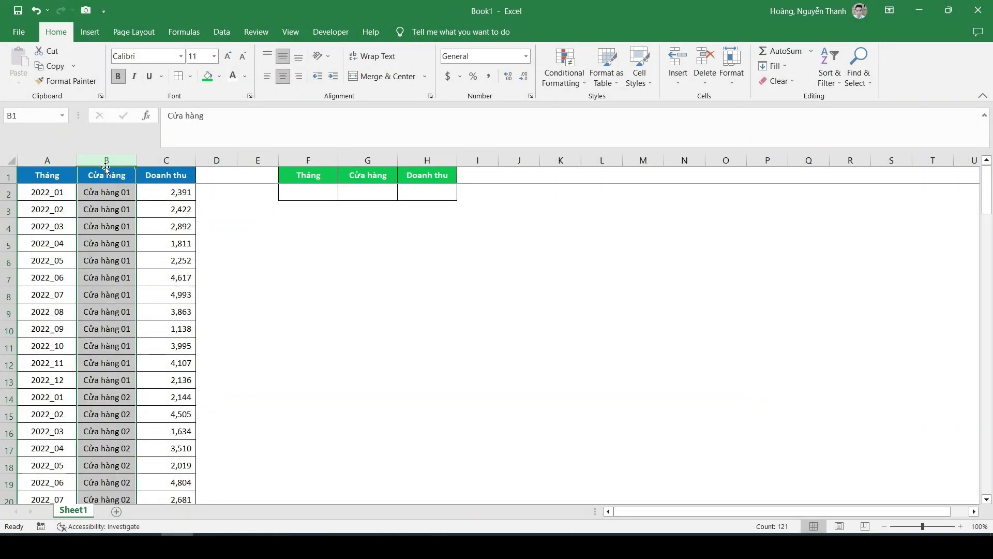
{"action": "left_click", "coordinate": [155, 161]}
{"action": "left_click_drag", "start_coordinate": [295, 177], "coordinate": [441, 181]}
{"action": "left_click", "coordinate": [440, 194]}
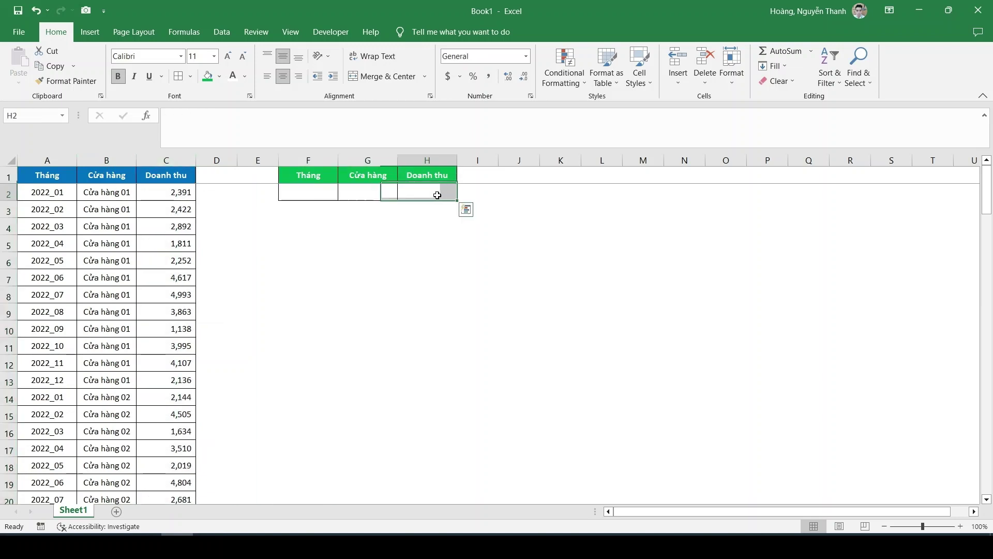
{"action": "left_click", "coordinate": [439, 174]}
{"action": "left_click", "coordinate": [378, 176]}
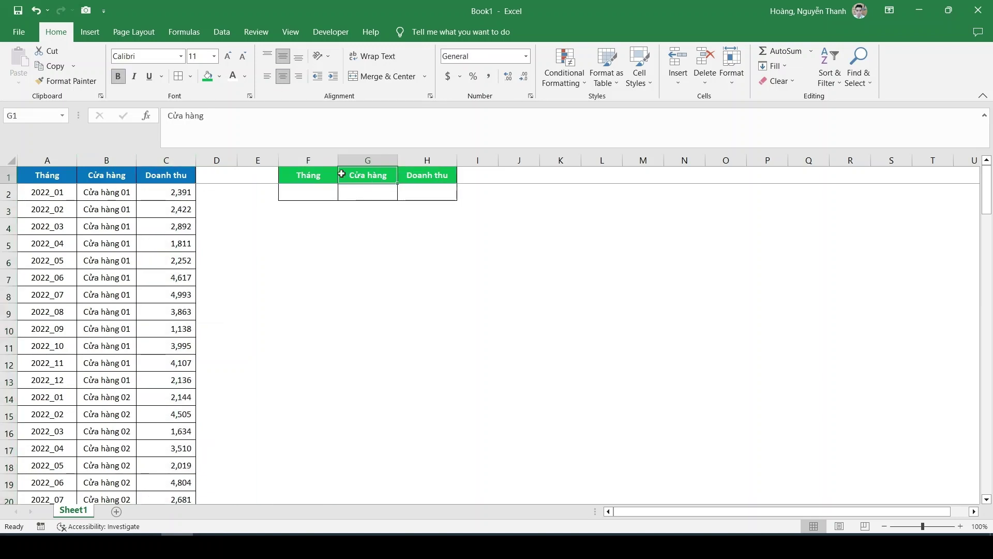
{"action": "left_click", "coordinate": [309, 175]}
{"action": "left_click", "coordinate": [308, 199]}
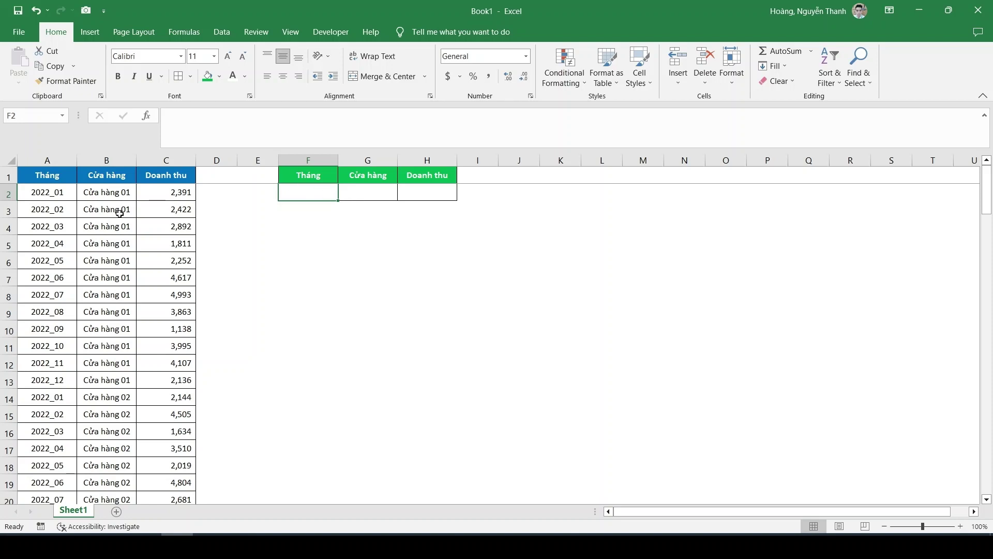
{"action": "left_click", "coordinate": [54, 191]}
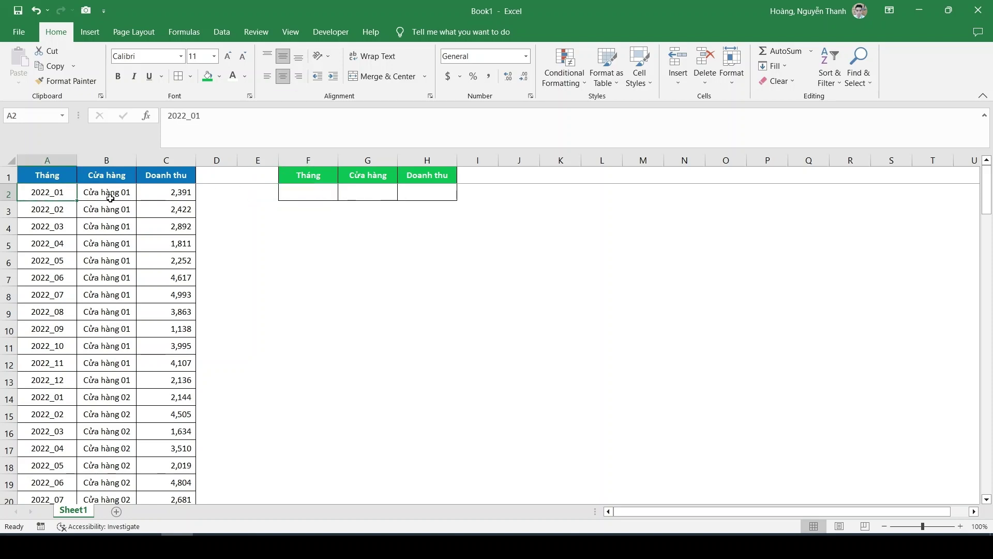
{"action": "key", "text": "ctrl+shift+Down"}
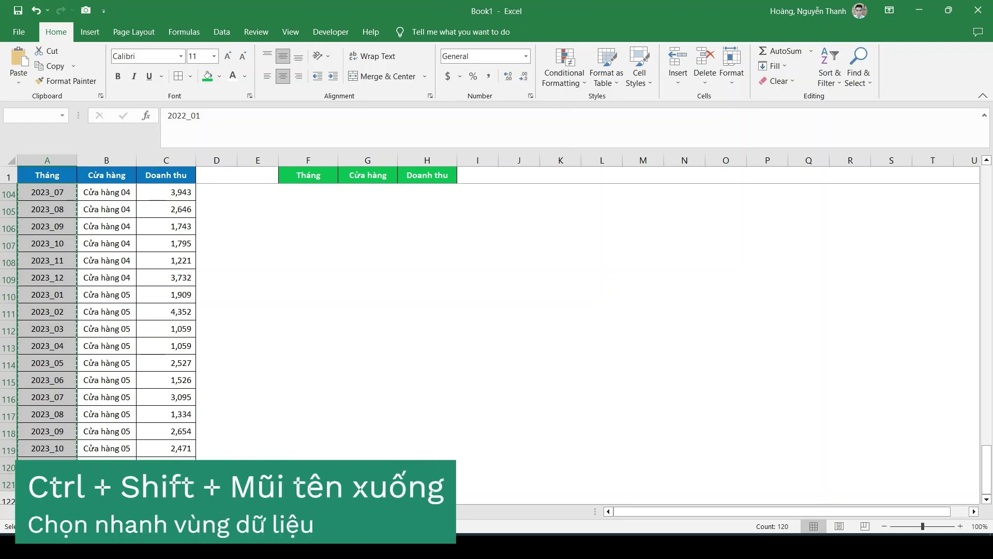
Copy the months and paste them as values into A2 of Sheet2
{"action": "key", "text": "ctrl+c"}
{"action": "key", "text": "ctrl+Page_Down"}
{"action": "right_click", "coordinate": [52, 185]}
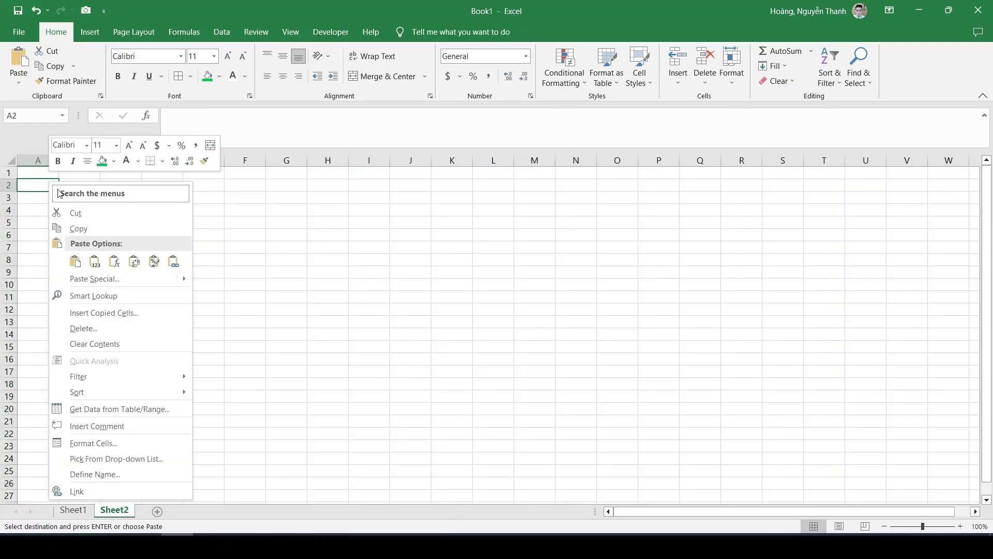
{"action": "left_click", "coordinate": [95, 261]}
Remove duplicate months from Sheet2 column A, leaving 24 unique values
{"action": "left_click", "coordinate": [221, 32]}
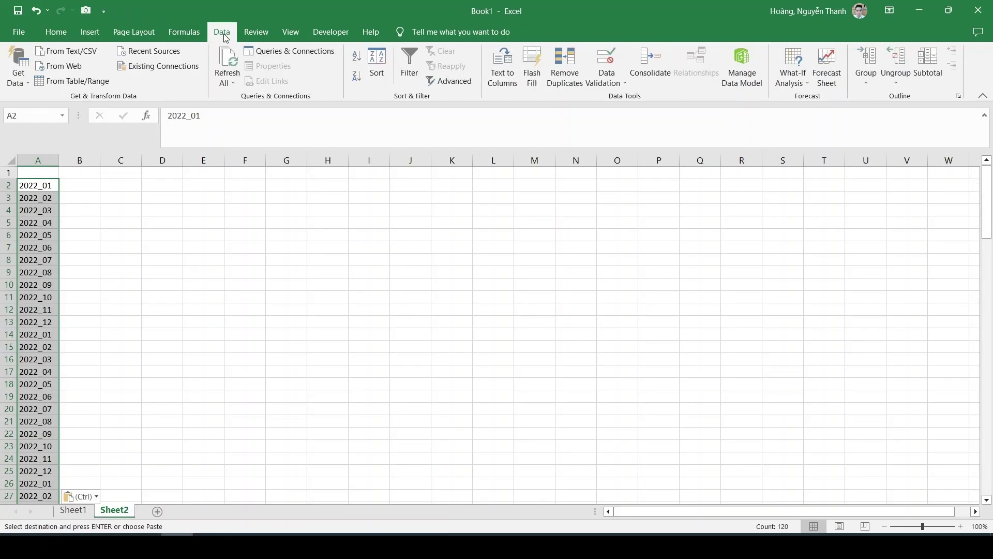
{"action": "left_click", "coordinate": [569, 68]}
{"action": "left_click", "coordinate": [688, 358]}
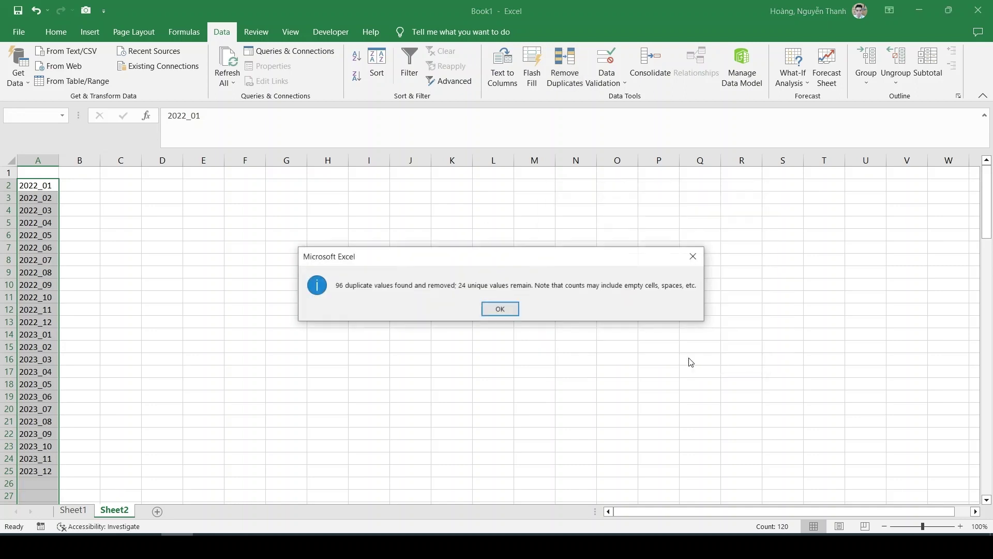
{"action": "left_click", "coordinate": [500, 309]}
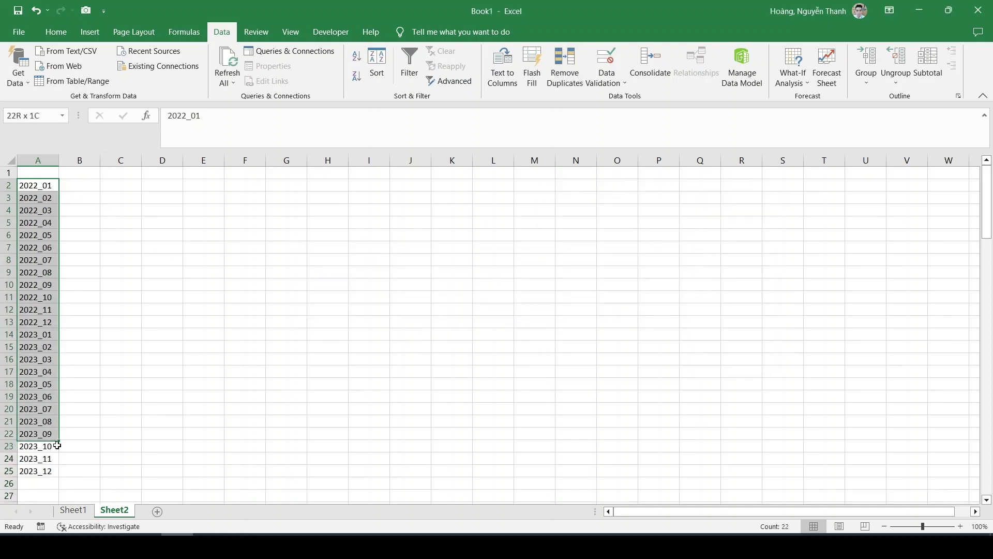
{"action": "left_click", "coordinate": [121, 260]}
Copy Sheet1's store column and paste it as values into Sheet2 B2
{"action": "left_click", "coordinate": [73, 511]}
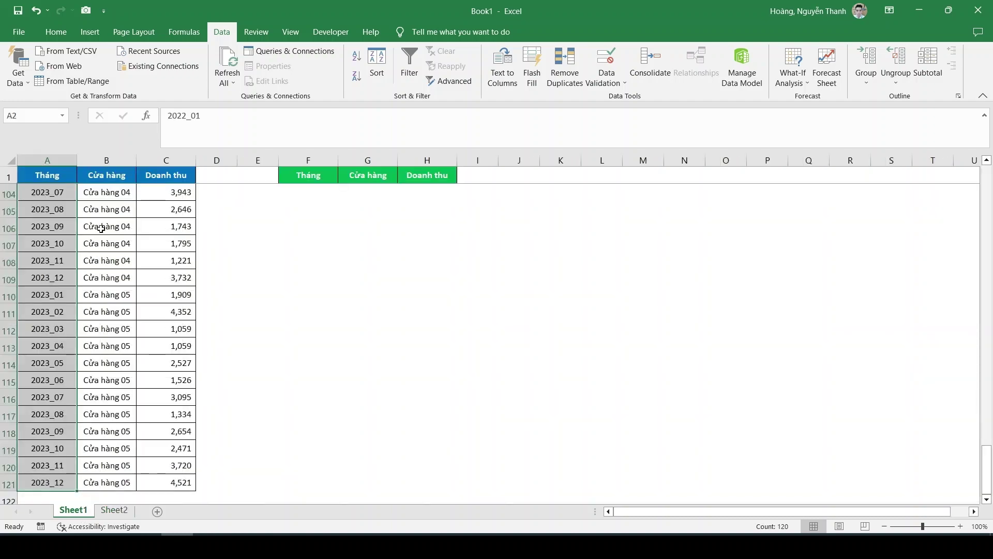
{"action": "left_click", "coordinate": [117, 174]}
{"action": "key", "text": "ctrl+shift+Down"}
{"action": "key", "text": "ctrl+c"}
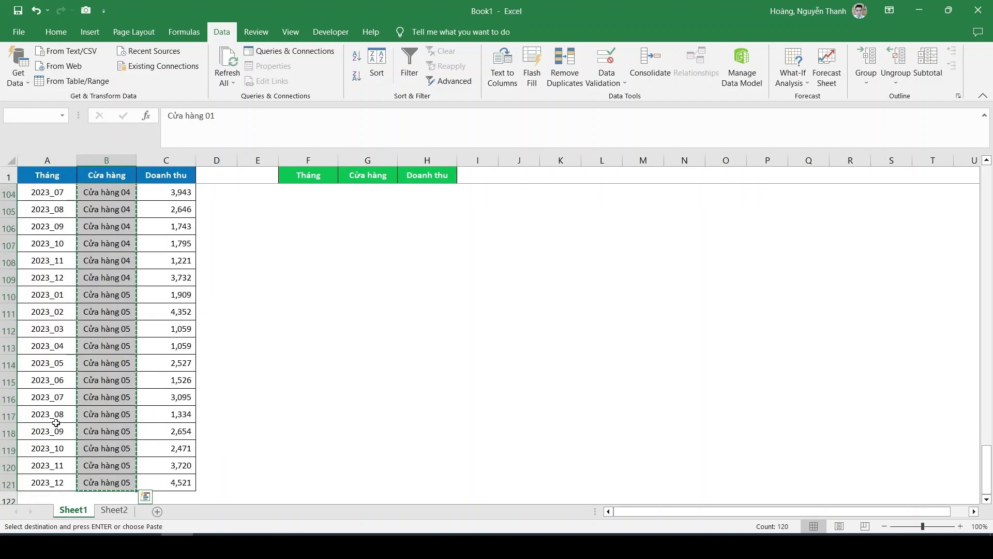
{"action": "left_click", "coordinate": [114, 510]}
{"action": "right_click", "coordinate": [86, 186]}
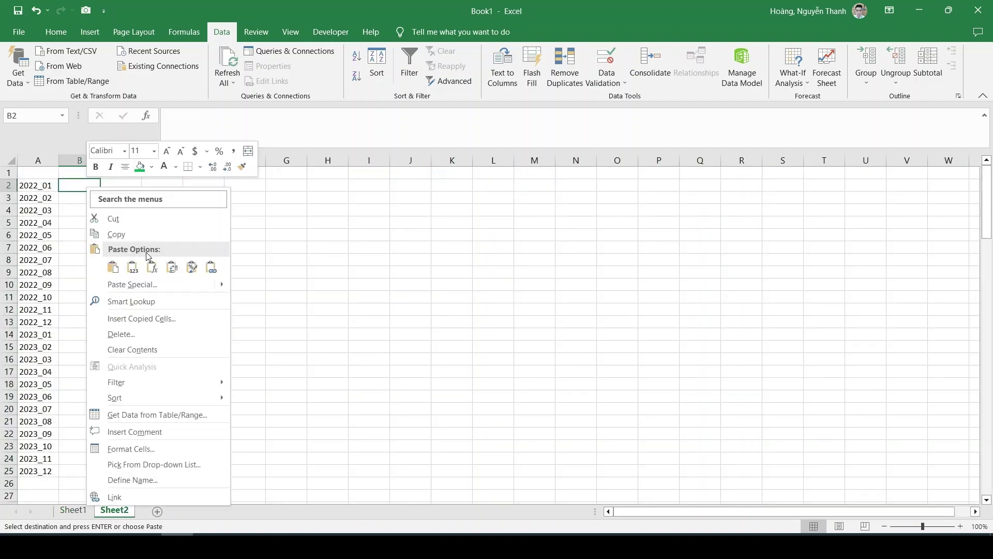
{"action": "left_click", "coordinate": [131, 267]}
Remove duplicate stores from column B only, leaving Cửa hàng 01–05
{"action": "left_click", "coordinate": [564, 65]}
{"action": "left_click", "coordinate": [579, 292]}
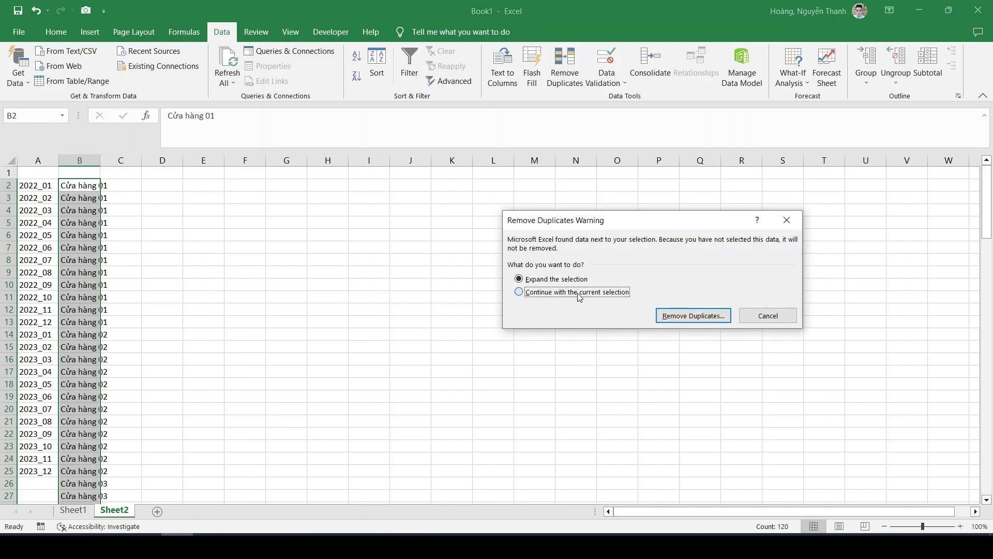
{"action": "left_click", "coordinate": [687, 316]}
{"action": "left_click", "coordinate": [692, 356]}
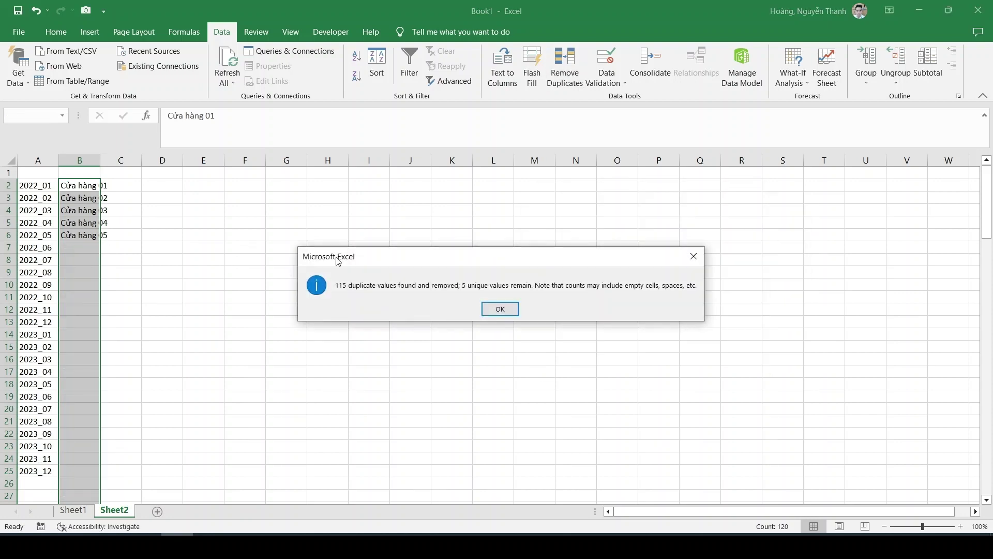
{"action": "left_click", "coordinate": [500, 309]}
Add the headers Tháng in A1 and Cửa hàng in B1
{"action": "left_click", "coordinate": [44, 175]}
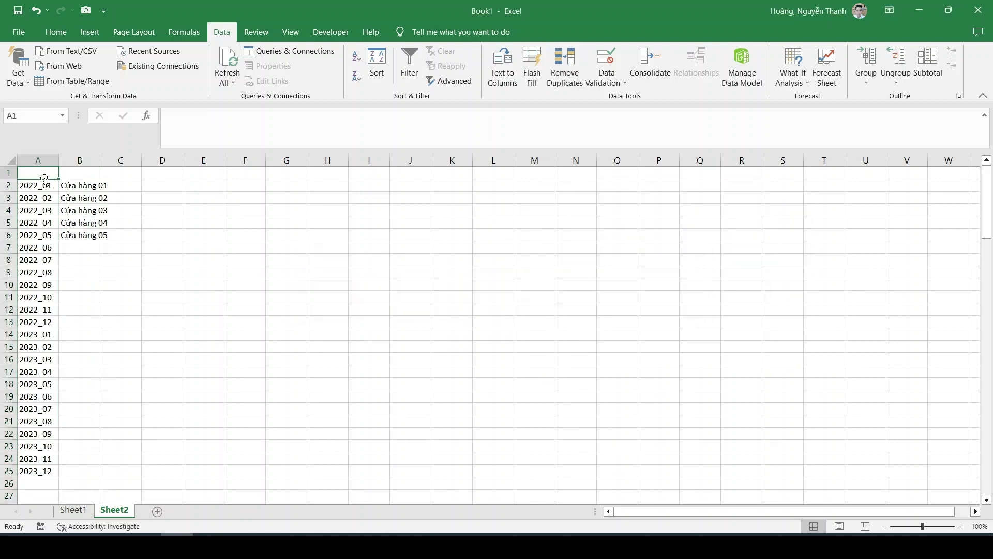
{"action": "type", "text": "Tháng"}
{"action": "key", "text": "Tab"}
{"action": "type", "text": "Cửa"}
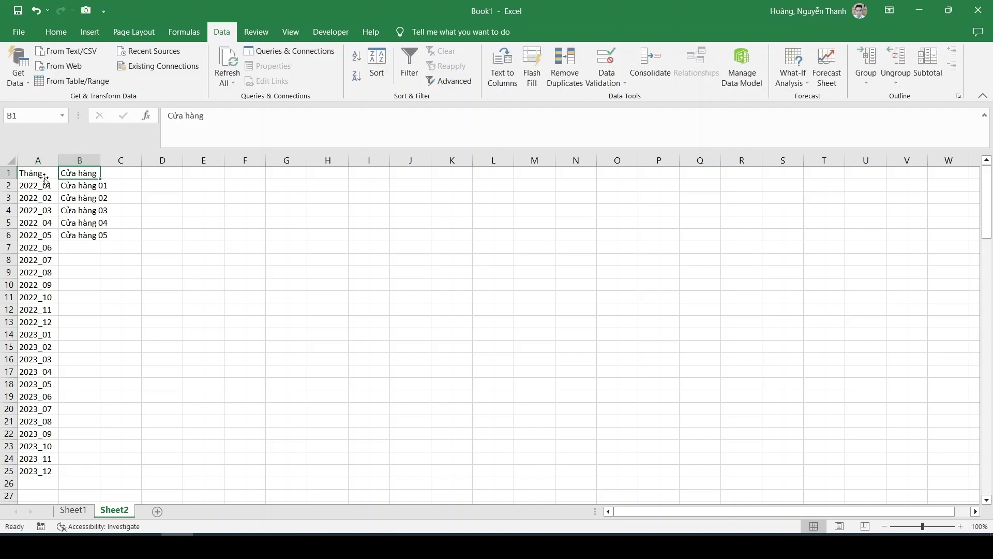
{"action": "key", "text": "Return"}
AutoFit all Sheet2 column widths, then go back to Sheet1
{"action": "left_click", "coordinate": [9, 161]}
{"action": "double_click", "coordinate": [58, 160]}
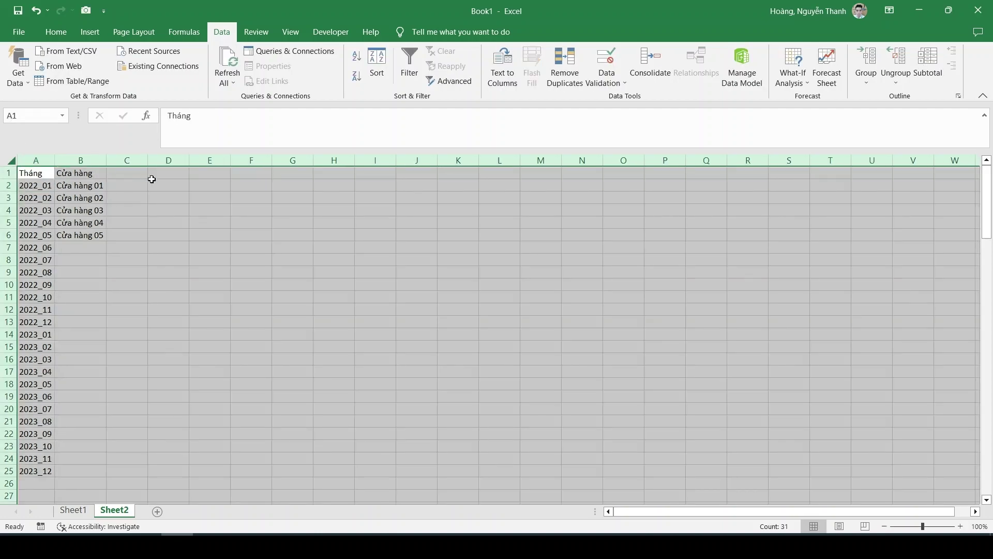
{"action": "left_click", "coordinate": [150, 191]}
{"action": "left_click", "coordinate": [81, 210]}
{"action": "left_click", "coordinate": [73, 510]}
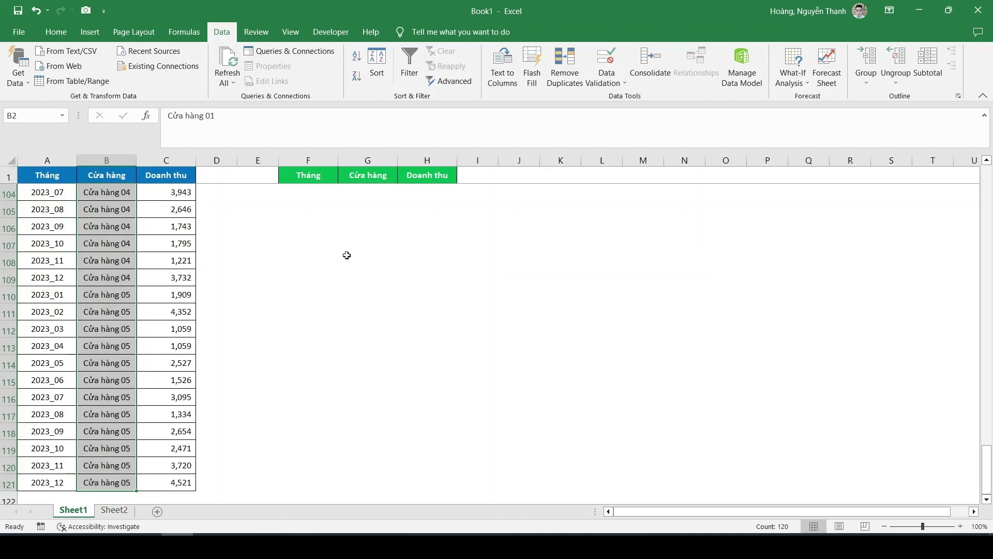
Add a List data validation to F2 with source =Sheet2!$A$2:$A$25
{"action": "left_click_drag", "start_coordinate": [312, 176], "coordinate": [319, 191]}
{"action": "left_click", "coordinate": [310, 191]}
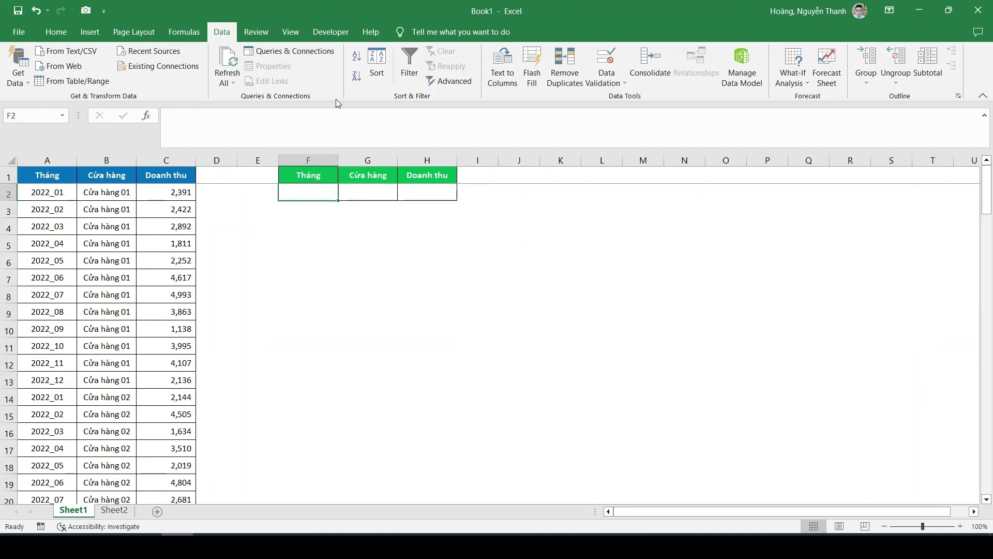
{"action": "left_click", "coordinate": [607, 59]}
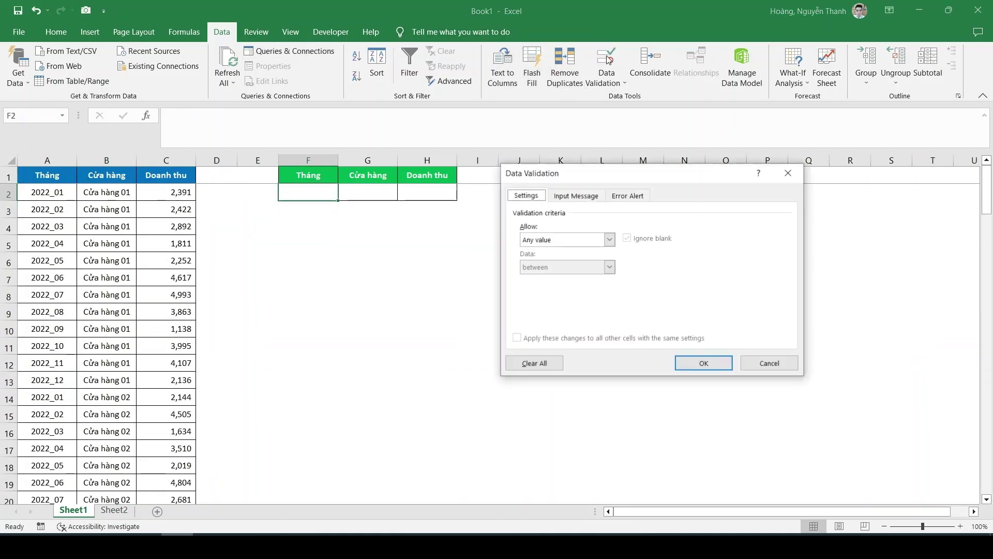
{"action": "left_click", "coordinate": [538, 240]}
{"action": "left_click", "coordinate": [539, 280]}
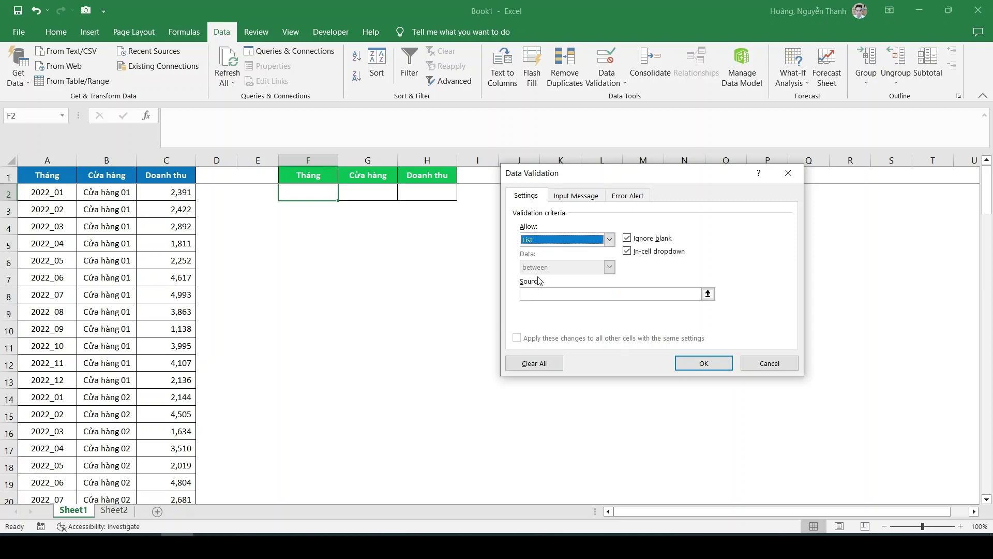
{"action": "left_click", "coordinate": [708, 293]}
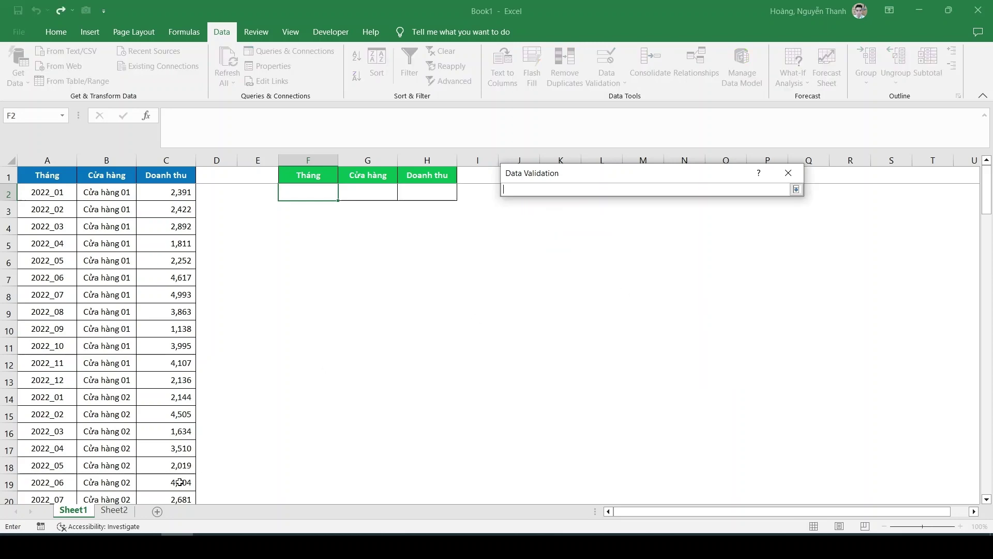
{"action": "left_click", "coordinate": [114, 511]}
{"action": "left_click_drag", "start_coordinate": [29, 182], "coordinate": [35, 470]}
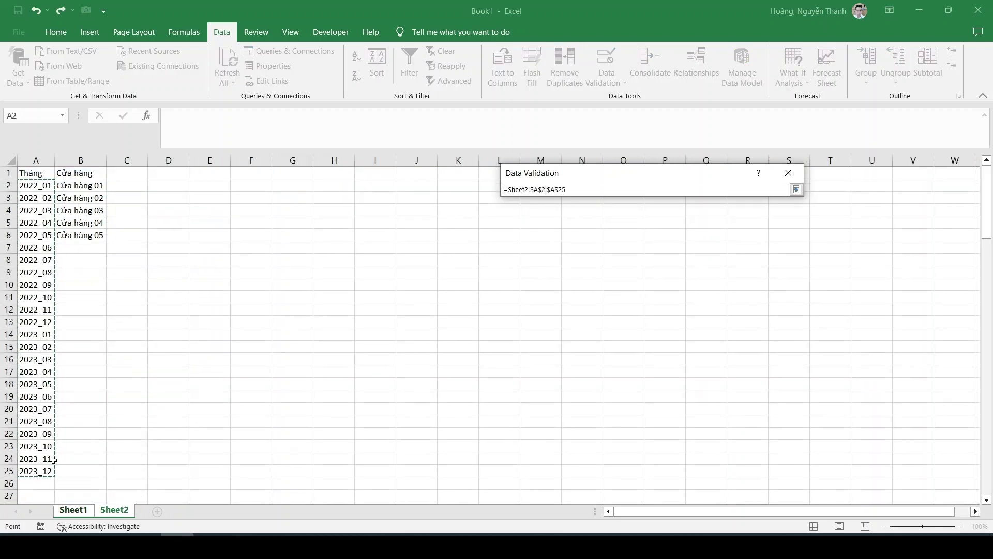
{"action": "left_click", "coordinate": [796, 190]}
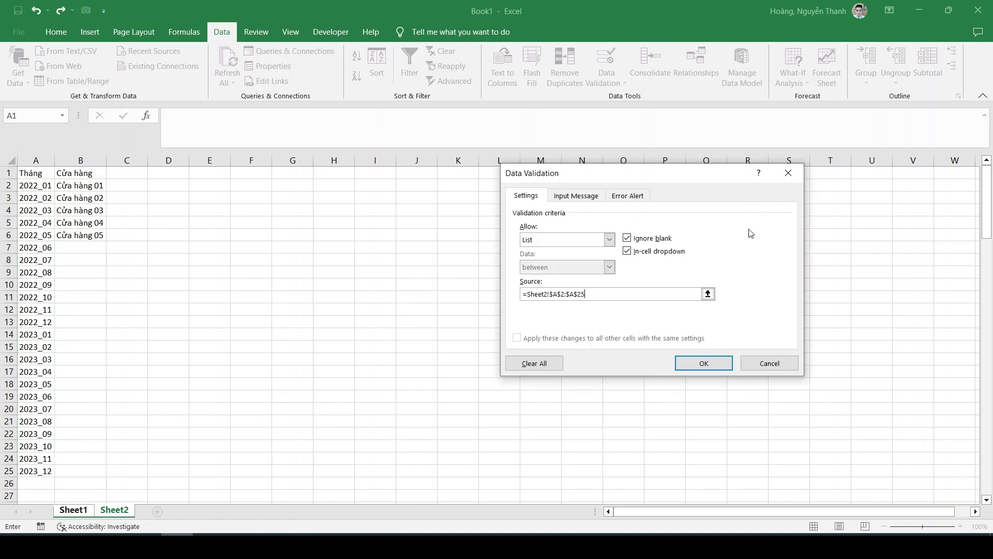
{"action": "left_click", "coordinate": [704, 363]}
Test F2's month dropdown by scrolling its list, then close it
{"action": "left_click", "coordinate": [343, 194]}
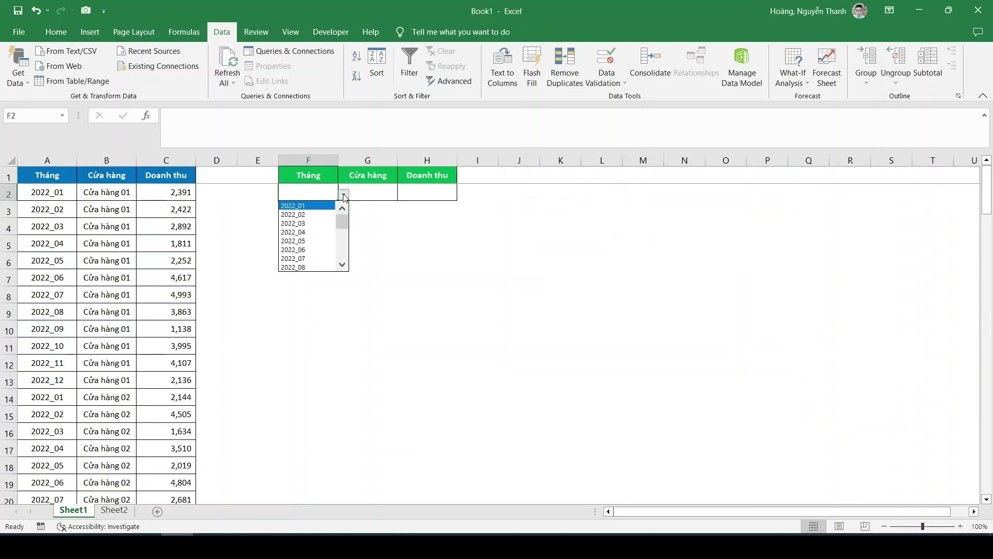
{"action": "left_click_drag", "start_coordinate": [341, 217], "coordinate": [340, 253]}
{"action": "left_click", "coordinate": [370, 195]}
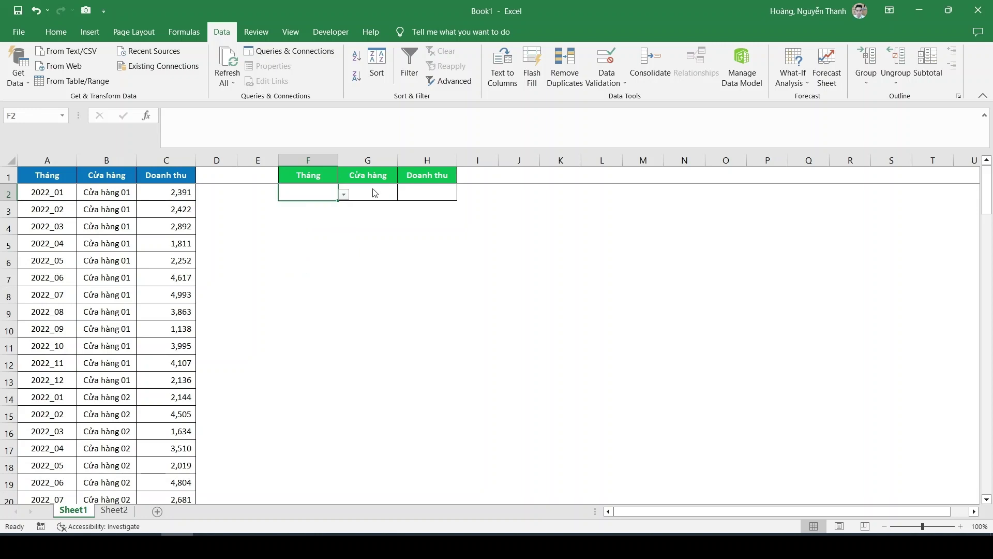
{"action": "left_click", "coordinate": [368, 193]}
Add a List data validation to G2 with source =Sheet2!$B$2:$B$6
{"action": "left_click", "coordinate": [603, 63]}
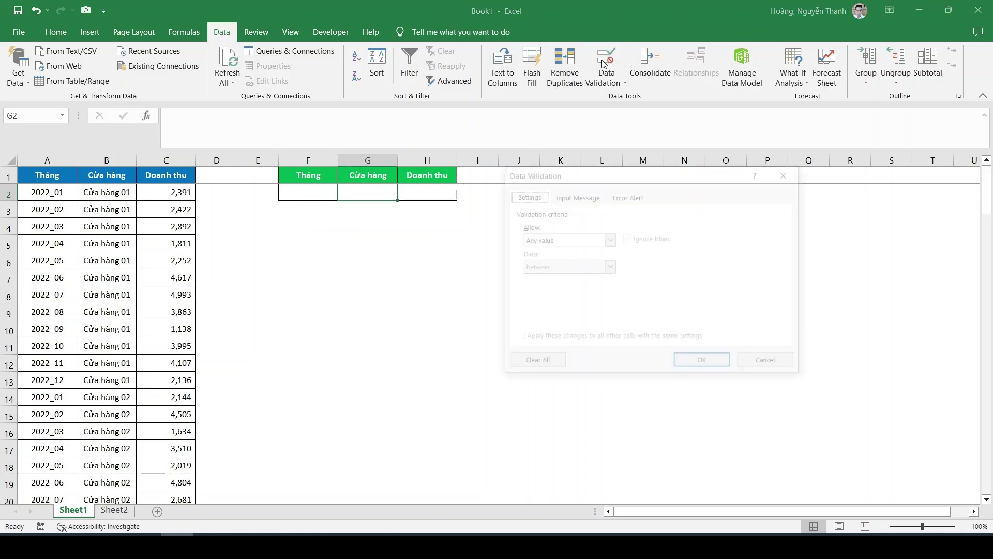
{"action": "left_click", "coordinate": [575, 240]}
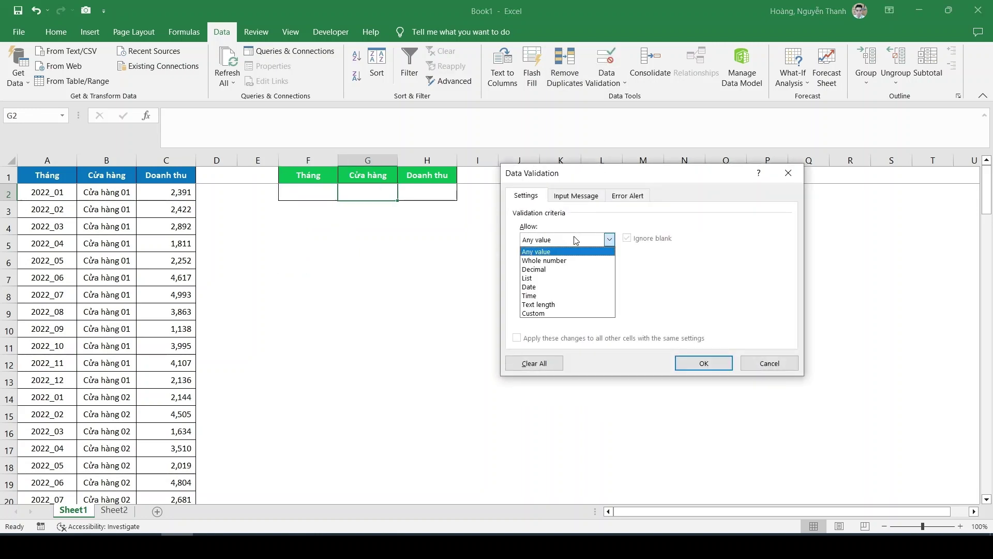
{"action": "left_click", "coordinate": [554, 277]}
{"action": "left_click", "coordinate": [708, 294]}
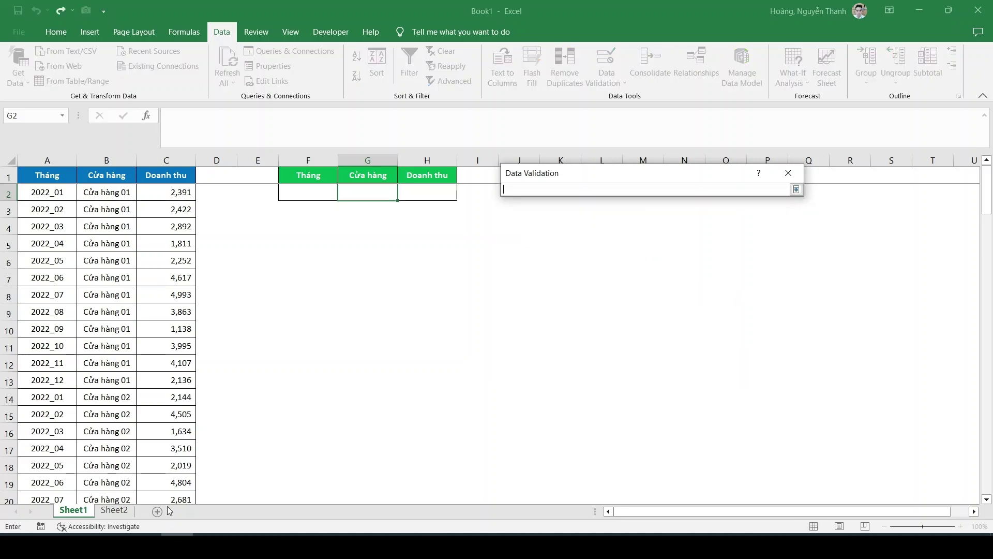
{"action": "left_click", "coordinate": [114, 510]}
{"action": "left_click_drag", "start_coordinate": [81, 183], "coordinate": [81, 235]}
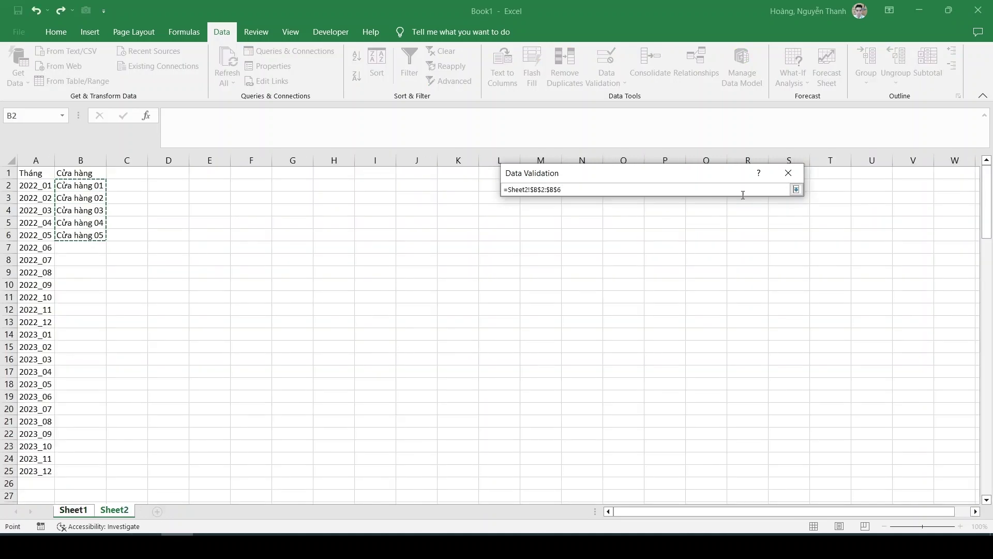
{"action": "left_click", "coordinate": [797, 190]}
{"action": "left_click", "coordinate": [704, 365]}
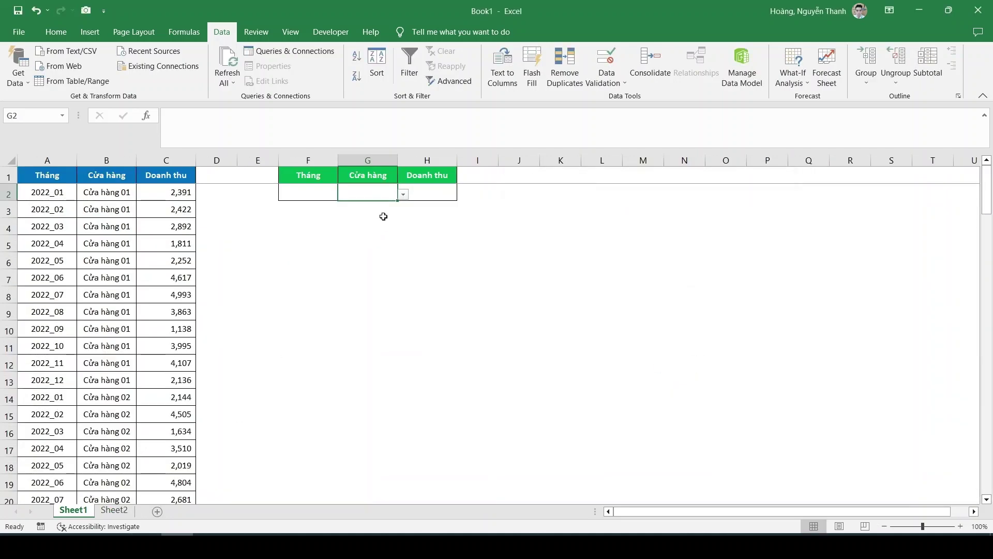
Choose Cửa hàng 01 from G2's store dropdown
{"action": "left_click", "coordinate": [404, 198]}
{"action": "left_click", "coordinate": [362, 203]}
{"action": "left_click", "coordinate": [326, 192]}
Set F2 to 2022_01 and enter =VLOOKUP(G2,B:C,2,0) in H2, returning 2391
{"action": "left_click", "coordinate": [344, 194]}
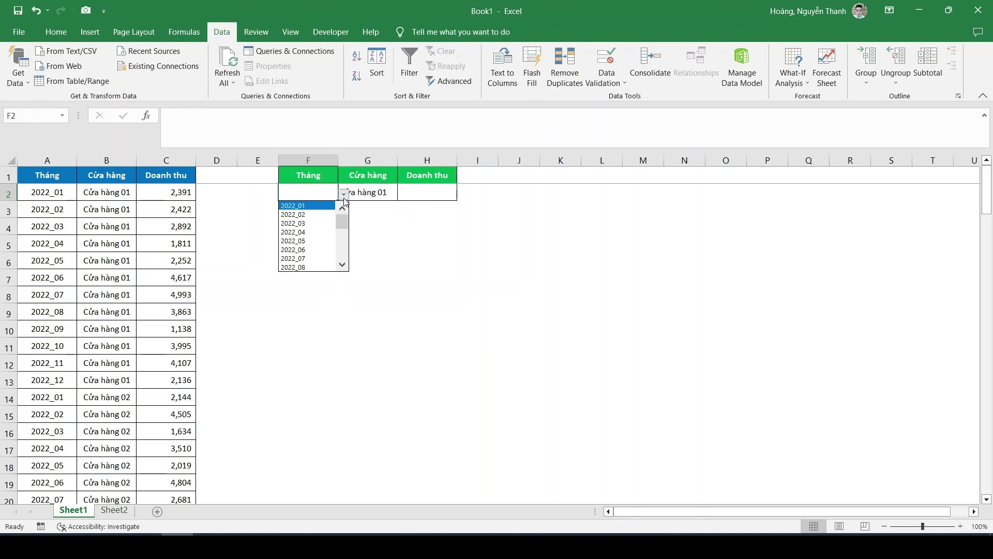
{"action": "left_click", "coordinate": [331, 206]}
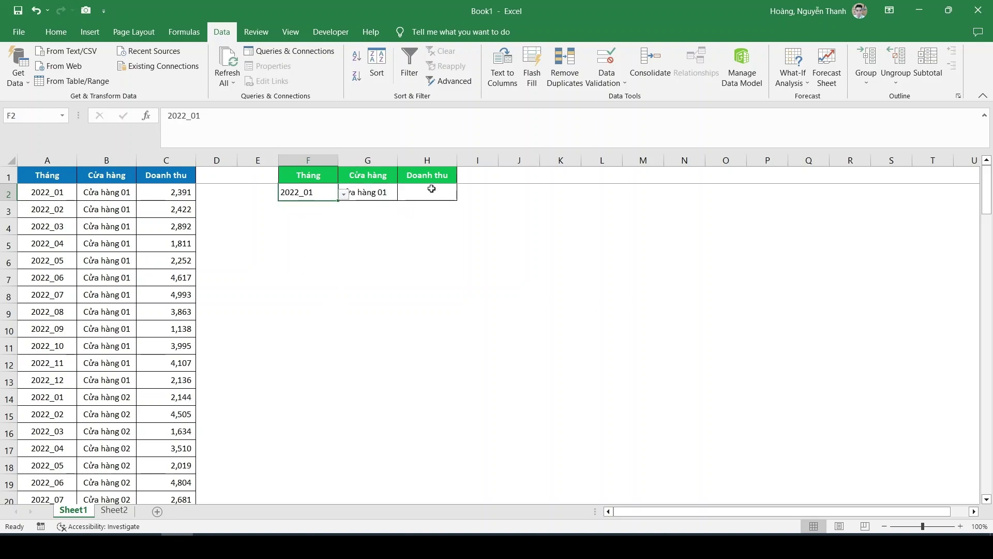
{"action": "left_click", "coordinate": [413, 196]}
{"action": "type", "text": "="}
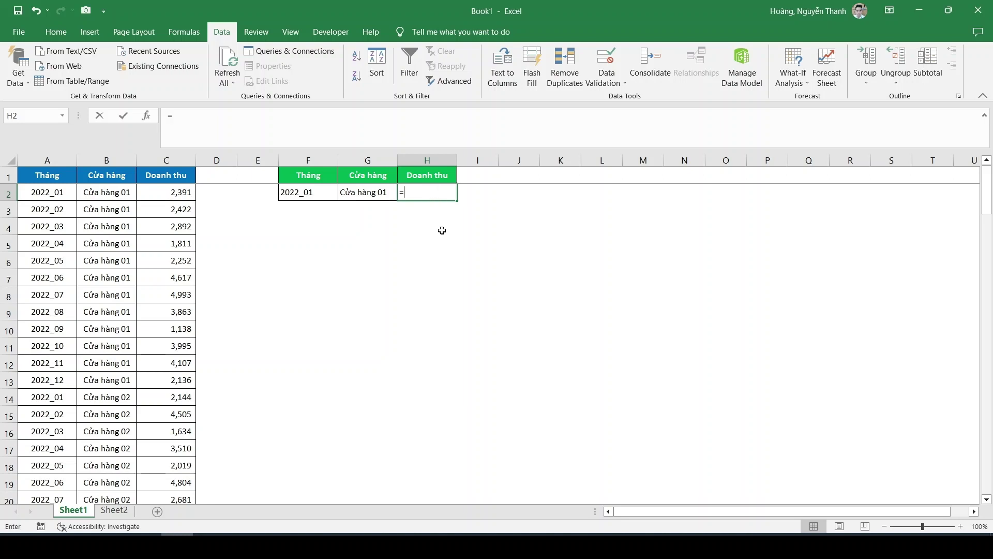
{"action": "type", "text": "vlookup("}
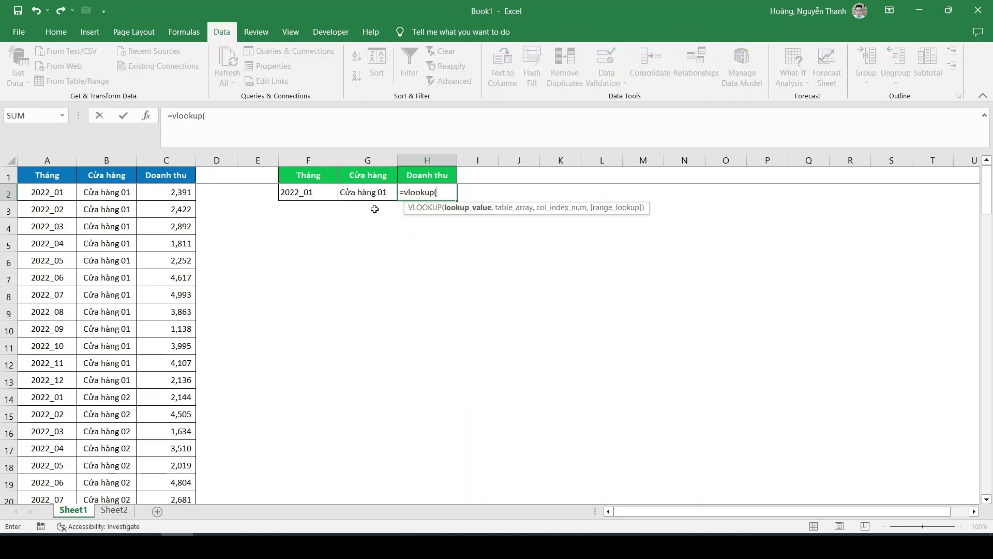
{"action": "left_click", "coordinate": [373, 192]}
{"action": "type", "text": ","}
{"action": "left_click_drag", "start_coordinate": [106, 160], "coordinate": [164, 160]}
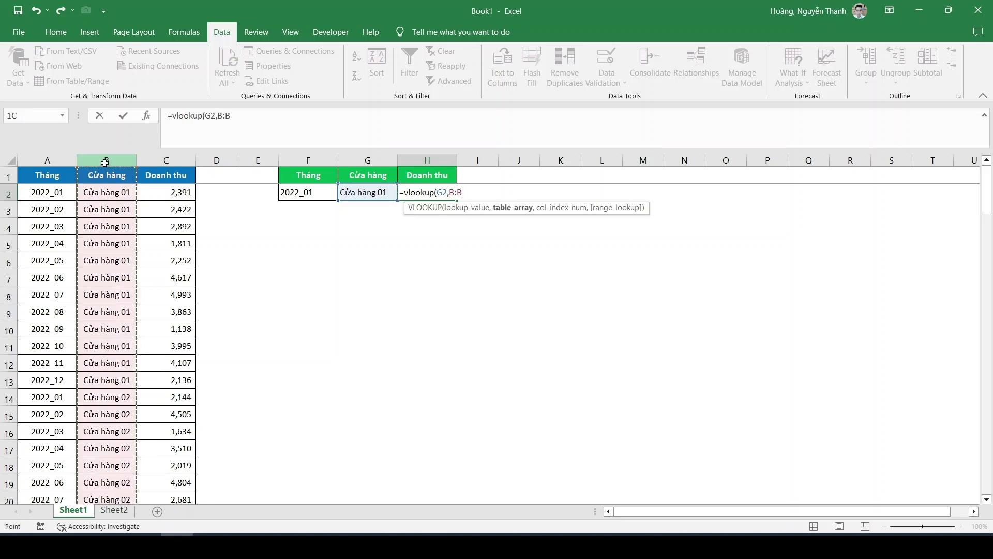
{"action": "type", "text": ",2"}
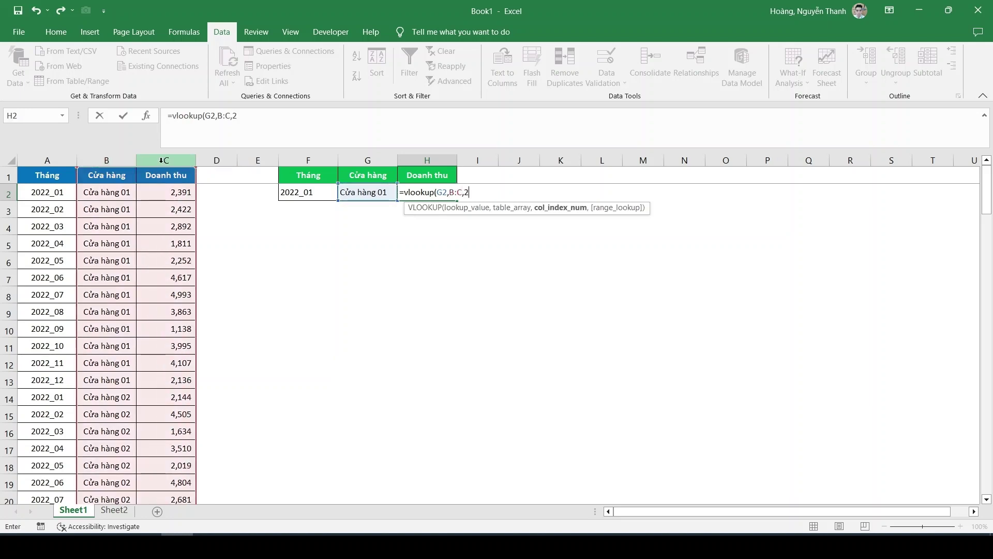
{"action": "type", "text": ",0)"}
{"action": "key", "text": "Return"}
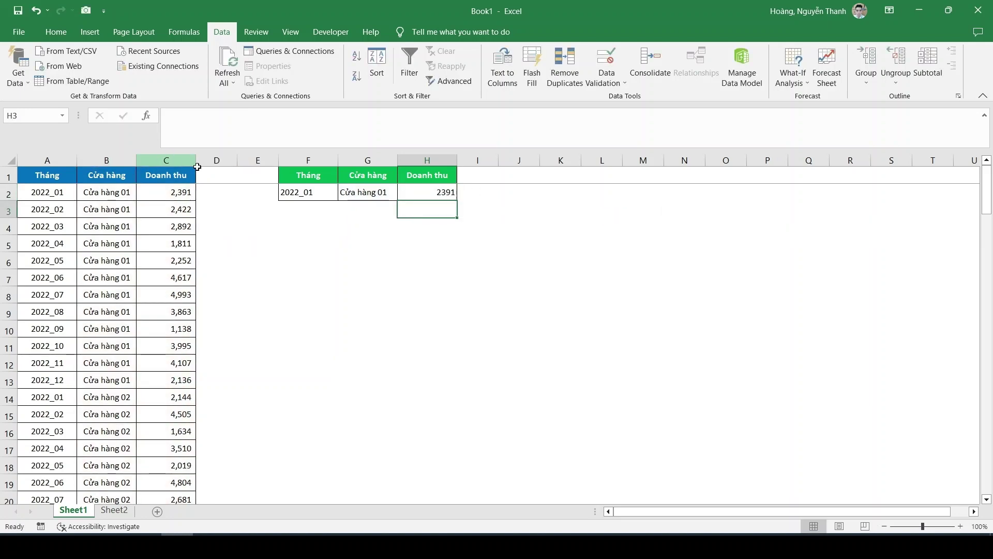
Switch F2 through 2022_02, 2022_04 and 2022_08, checking that H2 still shows 2391
{"action": "left_click", "coordinate": [309, 191]}
{"action": "left_click", "coordinate": [343, 193]}
{"action": "left_click", "coordinate": [305, 215]}
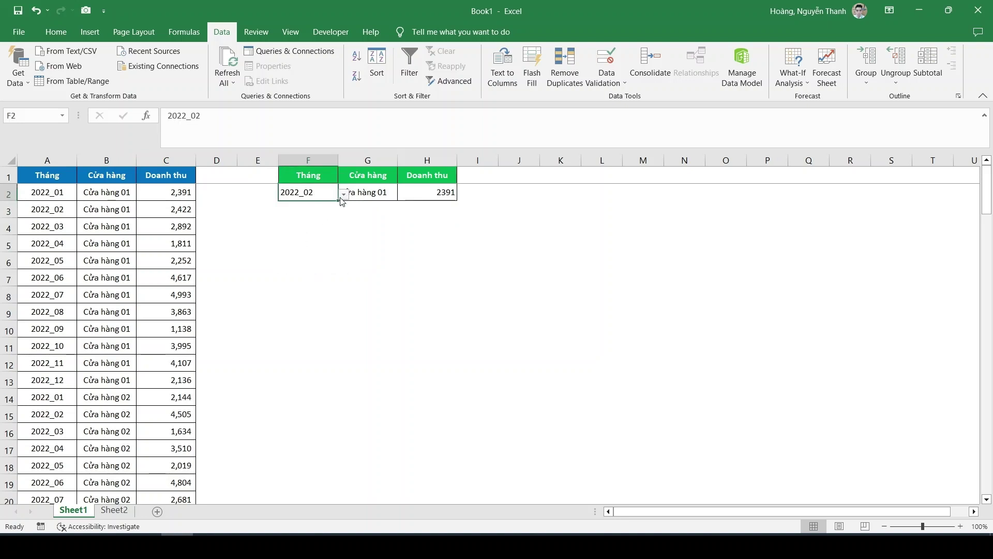
{"action": "left_click", "coordinate": [343, 193]}
{"action": "left_click", "coordinate": [305, 231]}
{"action": "left_click", "coordinate": [343, 193]}
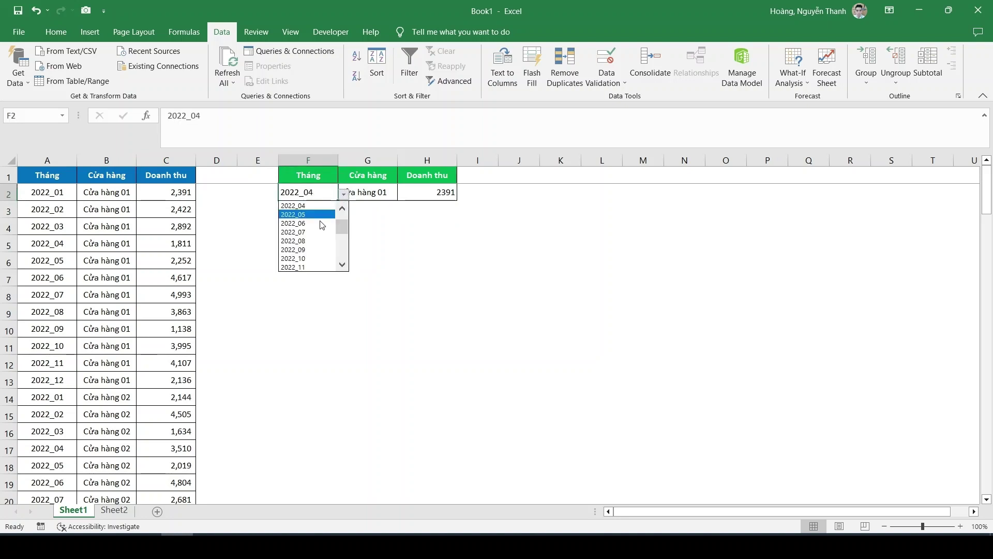
{"action": "key", "text": "Escape"}
{"action": "left_click", "coordinate": [441, 195]}
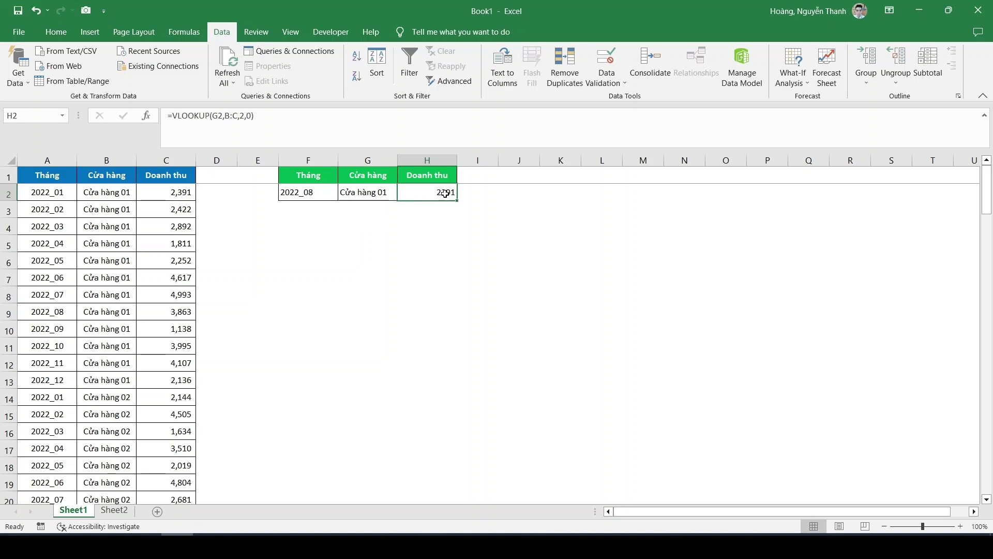
{"action": "left_click", "coordinate": [319, 195]}
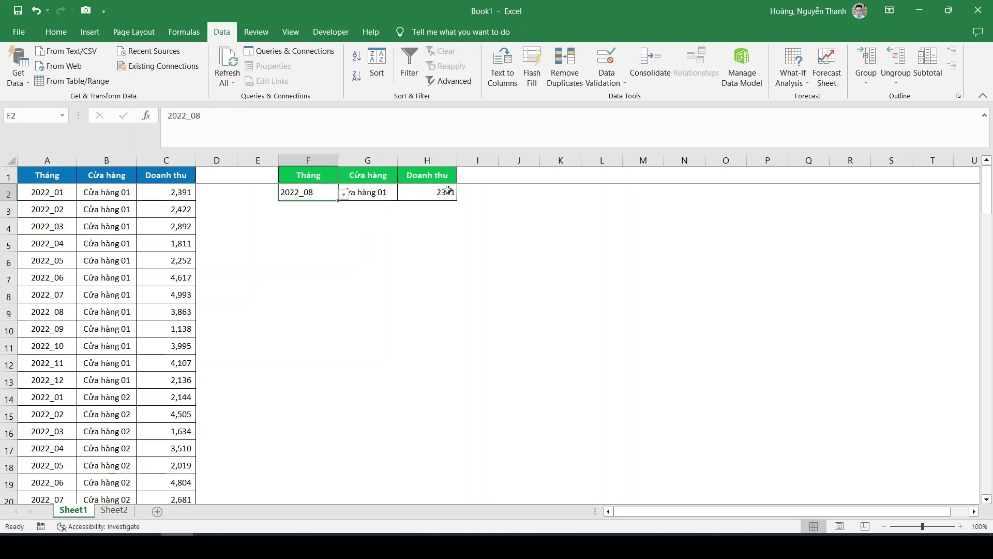
{"action": "left_click", "coordinate": [447, 191]}
{"action": "left_click", "coordinate": [66, 193]}
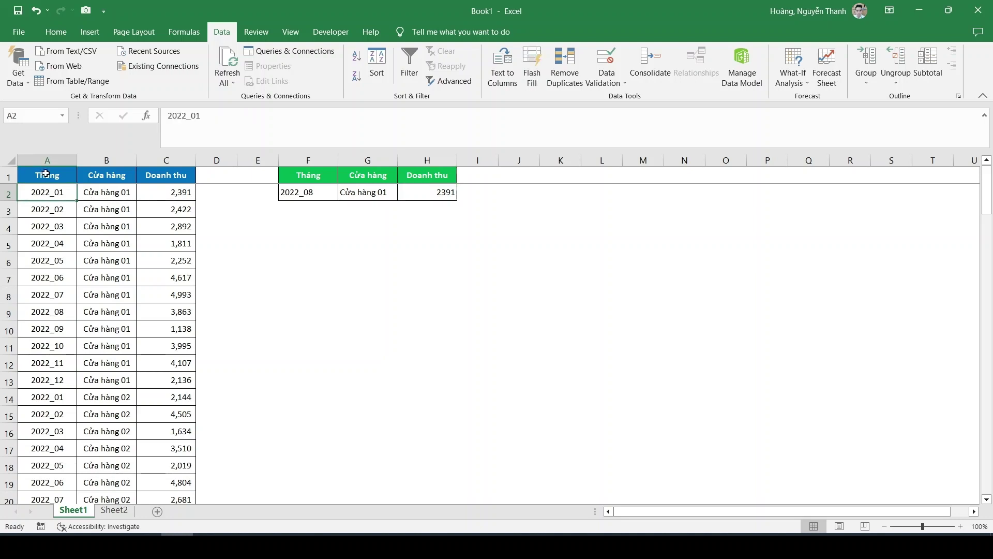
Insert a new column A headed 'Mã tìm kiếm' and widen it
{"action": "right_click", "coordinate": [47, 160]}
{"action": "left_click", "coordinate": [78, 274]}
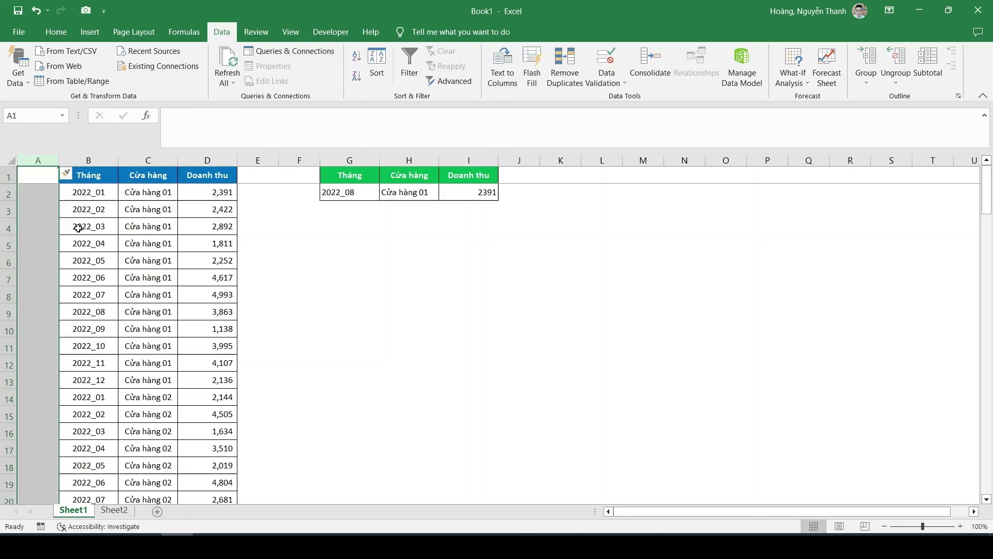
{"action": "left_click", "coordinate": [40, 181]}
{"action": "type", "text": "Mã tìm kiếm"}
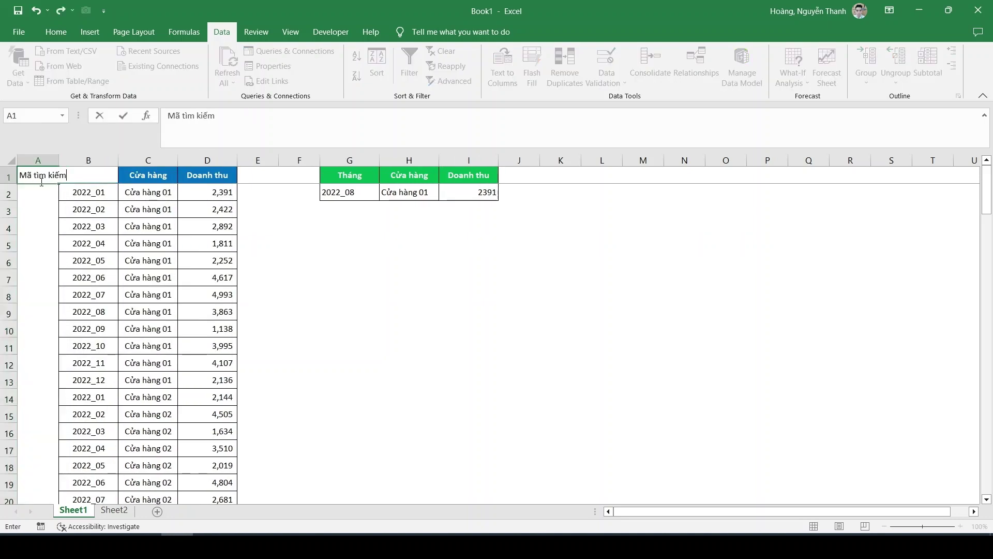
{"action": "key", "text": "Return"}
{"action": "left_click_drag", "start_coordinate": [59, 160], "coordinate": [69, 160]}
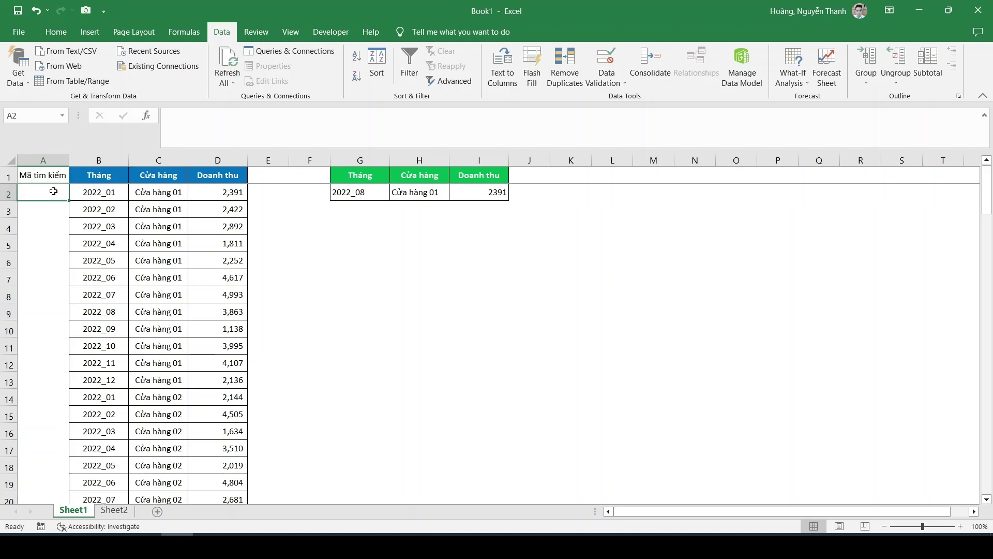
Enter =B2&C2 in A2 and fill it down the whole table
{"action": "type", "text": "="}
{"action": "key", "text": "Right"}
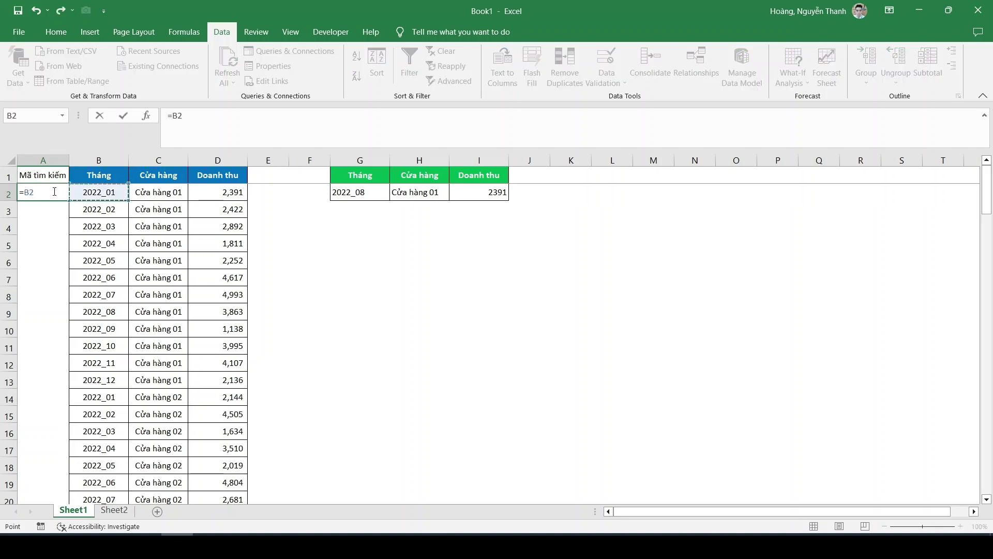
{"action": "key", "text": "Right"}
{"action": "key", "text": "Right"}
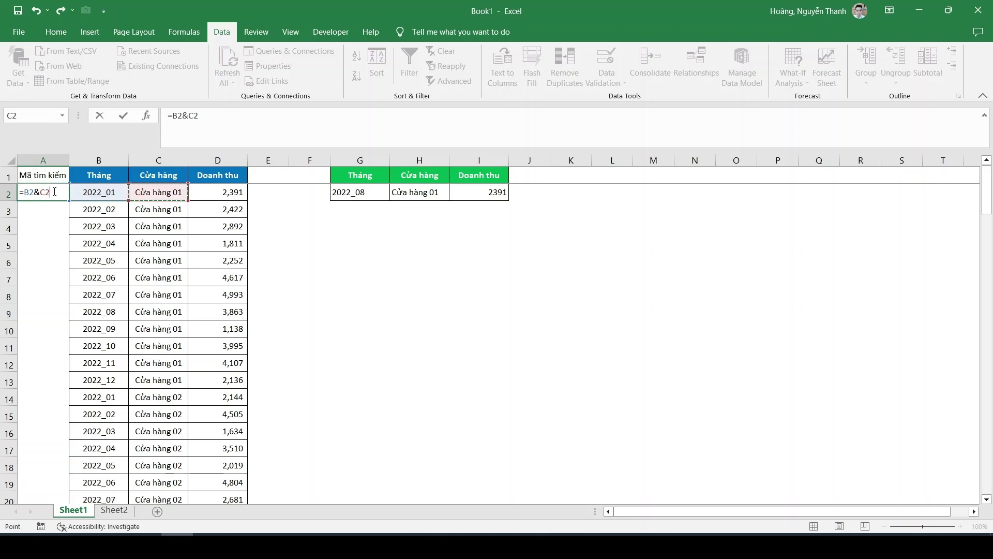
{"action": "key", "text": "Return"}
{"action": "left_click", "coordinate": [52, 192]}
{"action": "double_click", "coordinate": [68, 159]}
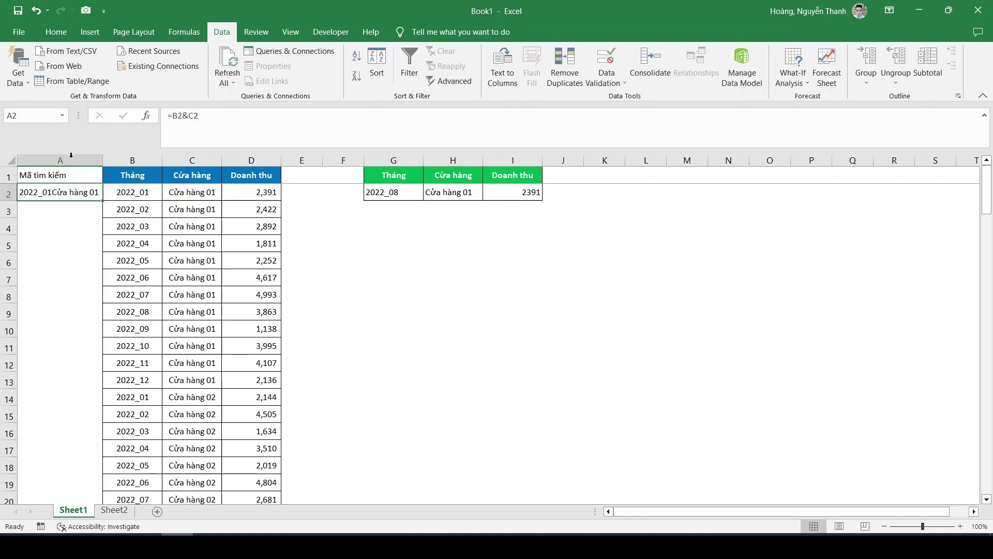
{"action": "double_click", "coordinate": [100, 200]}
Pick up column B's formatting with Format Painter
{"action": "left_click", "coordinate": [86, 175]}
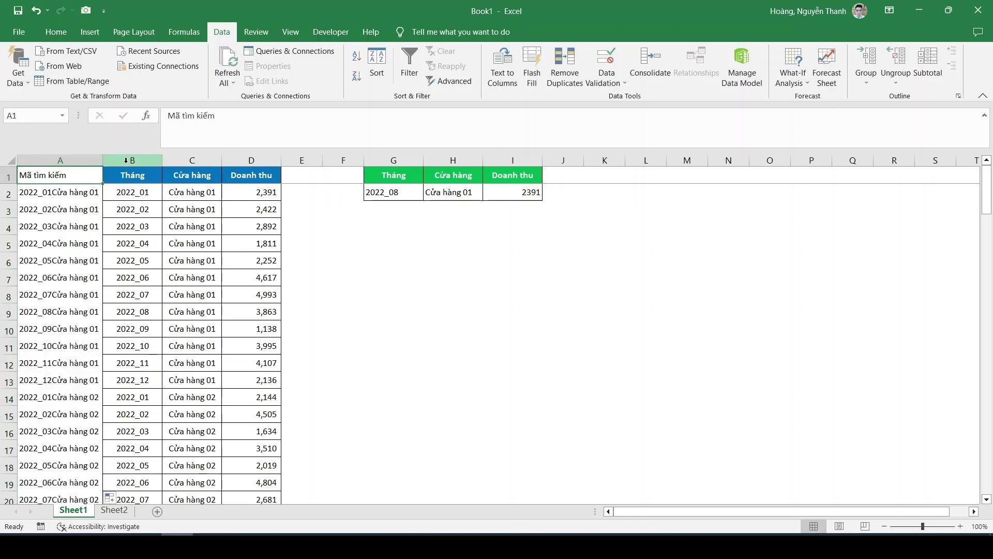
{"action": "left_click", "coordinate": [126, 161]}
{"action": "left_click", "coordinate": [56, 32]}
{"action": "left_click", "coordinate": [67, 81]}
Apply column B's styling to column A and AutoFit its width
{"action": "left_click", "coordinate": [68, 162]}
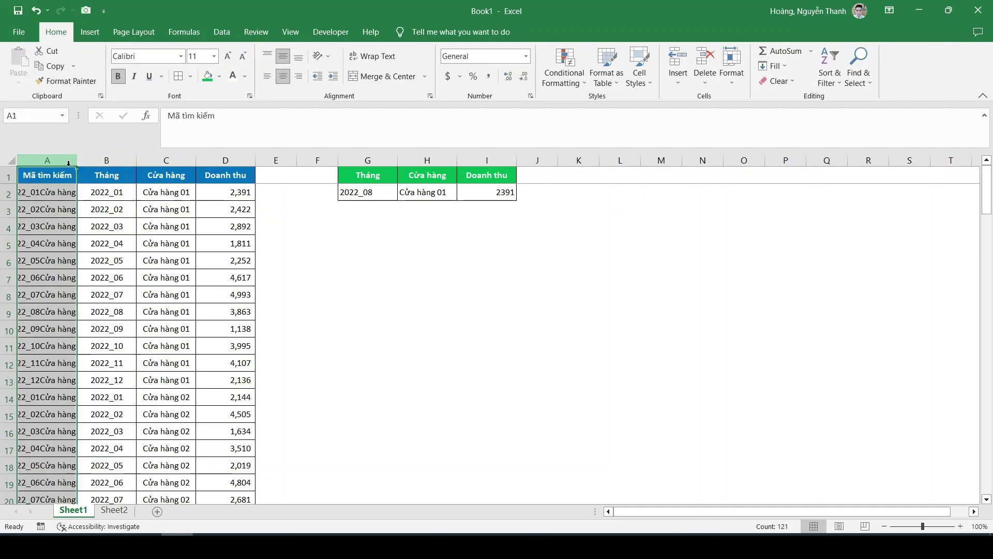
{"action": "left_click", "coordinate": [51, 191]}
{"action": "double_click", "coordinate": [77, 160]}
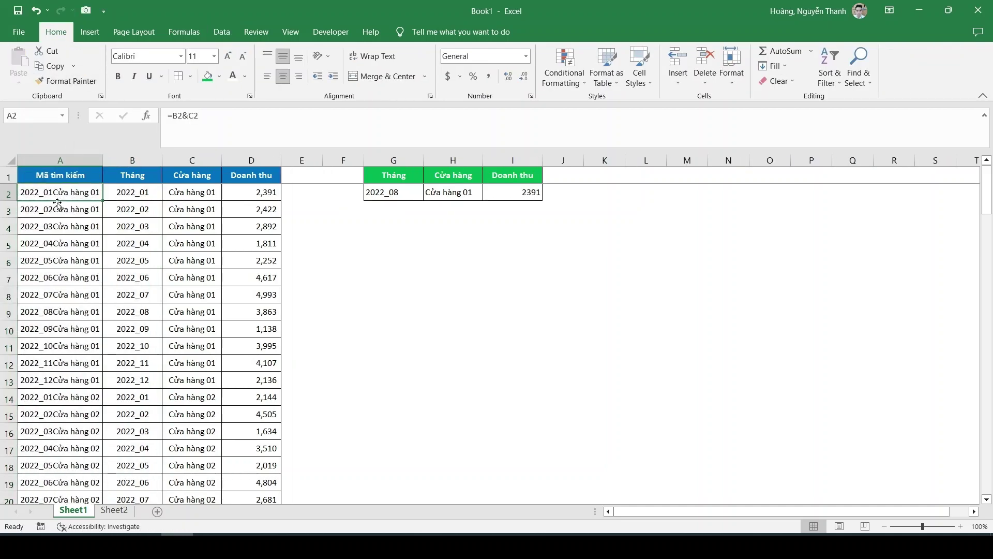
Enter =VLOOKUP(G2&H2,A:D,4,0) in I2, returning 3863
{"action": "left_click", "coordinate": [505, 192]}
{"action": "type", "text": "=vl"}
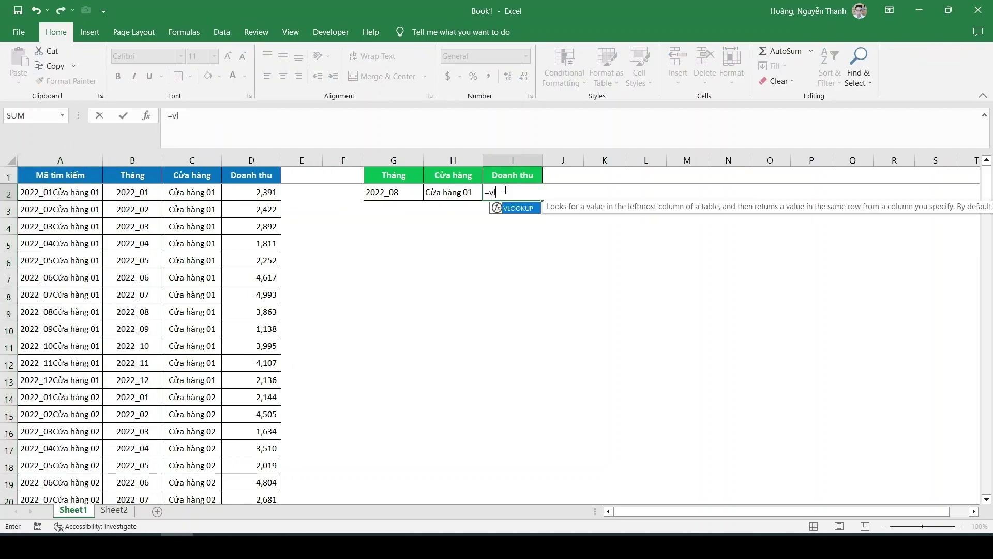
{"action": "type", "text": "ookup("}
{"action": "key", "text": "Left"}
{"action": "key", "text": "Left"}
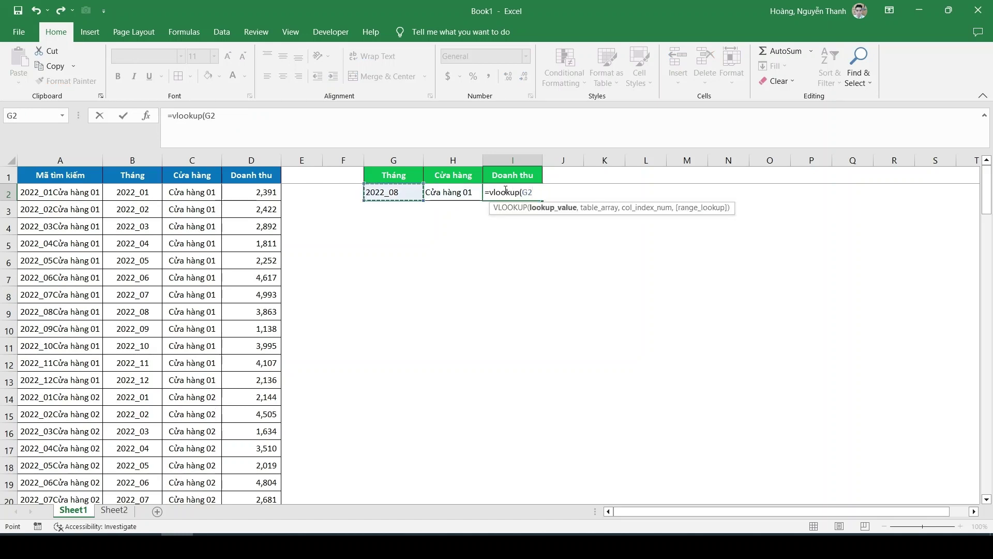
{"action": "type", "text": "&"}
{"action": "key", "text": "Left"}
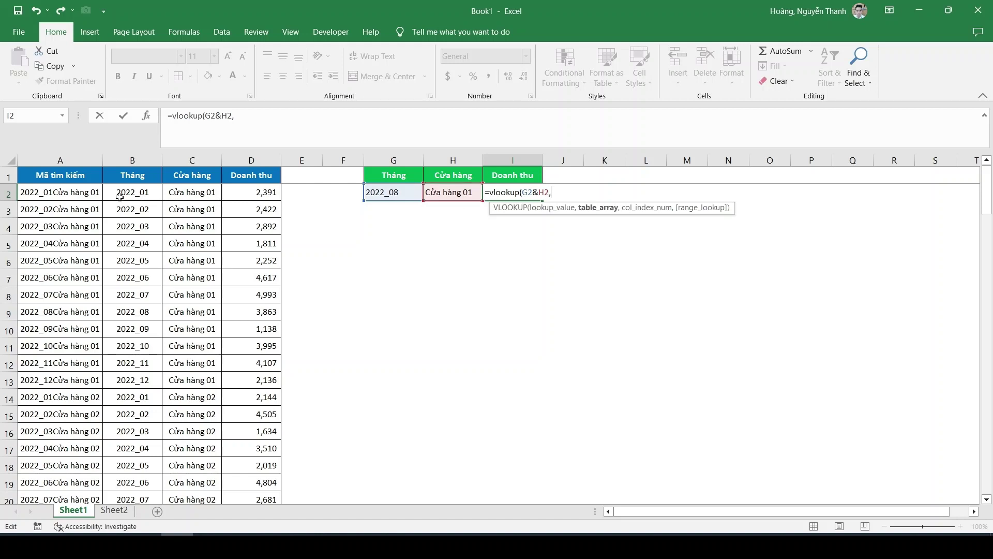
{"action": "left_click_drag", "start_coordinate": [64, 161], "coordinate": [252, 170]}
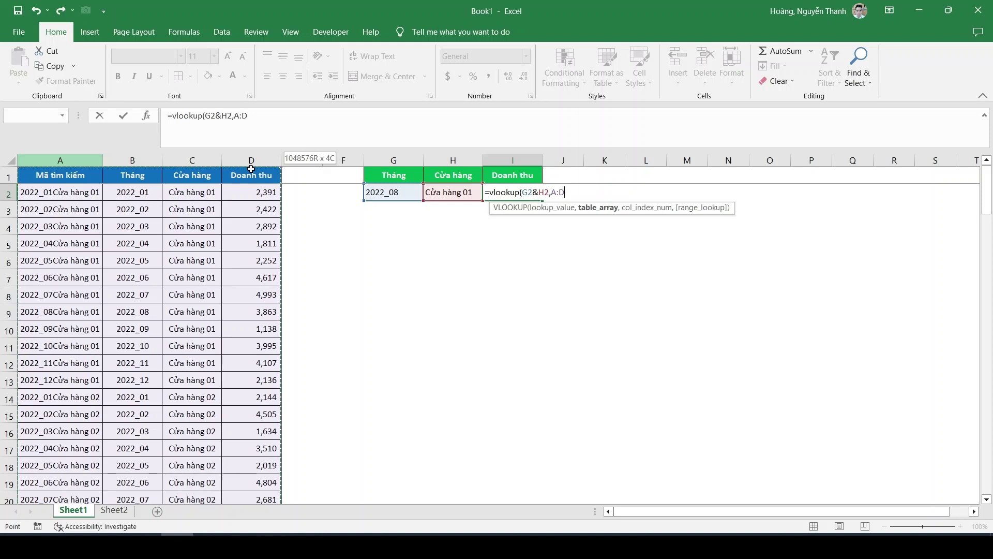
{"action": "left_click_drag", "start_coordinate": [251, 169], "coordinate": [251, 170]}
{"action": "type", "text": ",4,"}
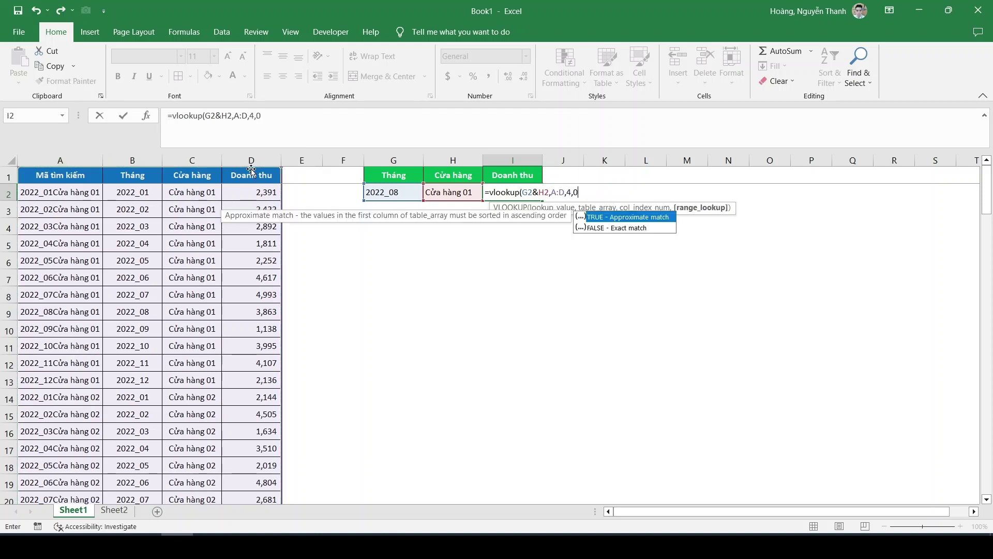
{"action": "type", "text": "0"}
{"action": "key", "text": "Return"}
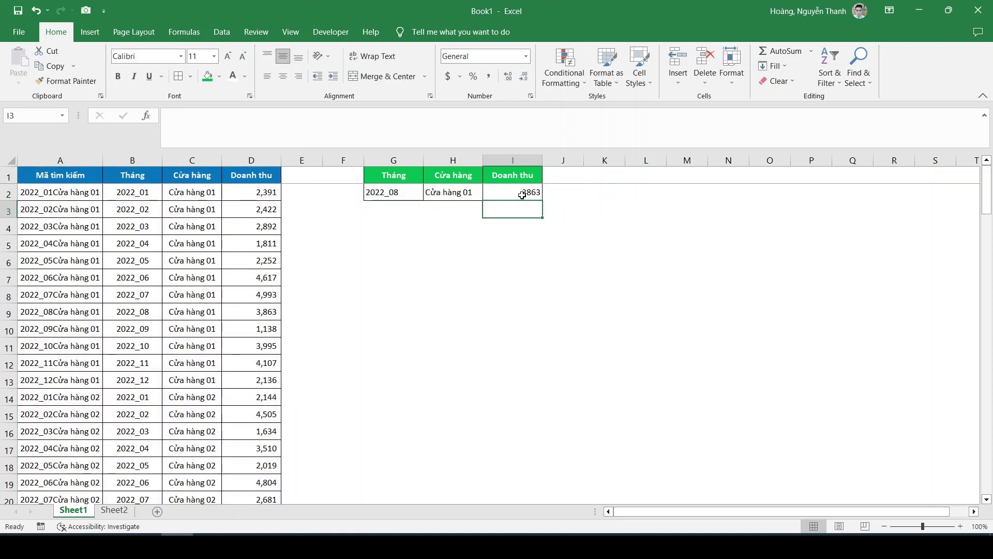
Switch the G2 month dropdown to 2022_09, then to 2022_01, to test the lookup
{"action": "left_click", "coordinate": [411, 191]}
{"action": "left_click", "coordinate": [430, 193]}
{"action": "key", "text": "Down"}
{"action": "key", "text": "Return"}
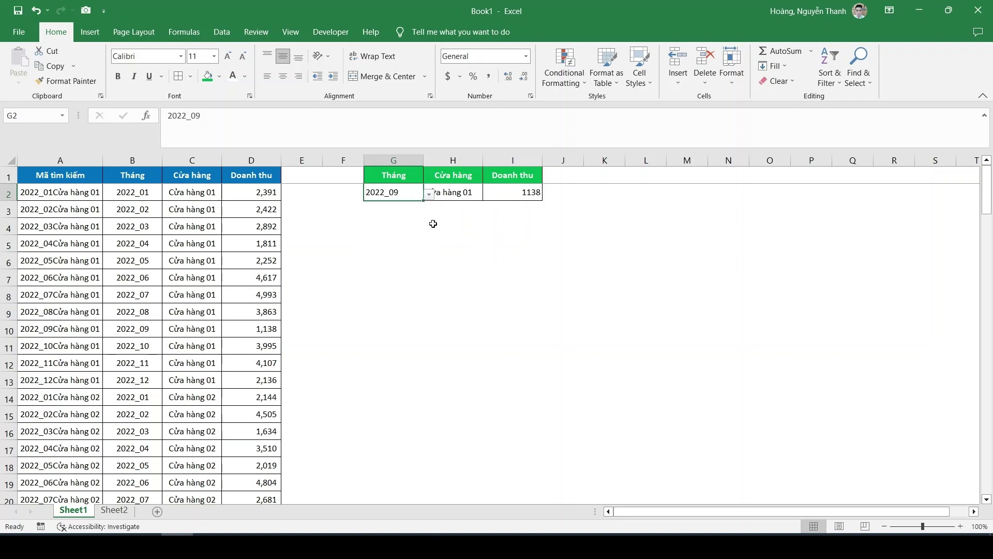
{"action": "left_click", "coordinate": [430, 194]}
{"action": "left_click_drag", "start_coordinate": [428, 235], "coordinate": [428, 215]}
{"action": "left_click", "coordinate": [393, 206]}
{"action": "left_click", "coordinate": [429, 193]}
{"action": "key", "text": "Escape"}
{"action": "left_click", "coordinate": [429, 194]}
{"action": "scroll", "coordinate": [393, 227], "scroll_direction": "up", "scroll_amount": 5}
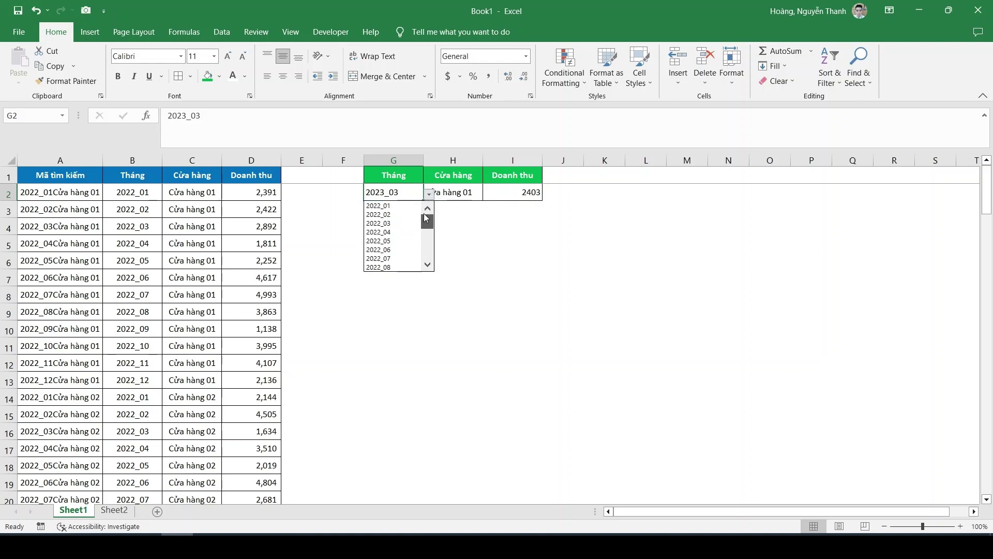
{"action": "left_click", "coordinate": [394, 206]}
Set the H2 store dropdown to Cửa hàng 03 and check the result
{"action": "left_click", "coordinate": [456, 192]}
{"action": "left_click", "coordinate": [488, 193]}
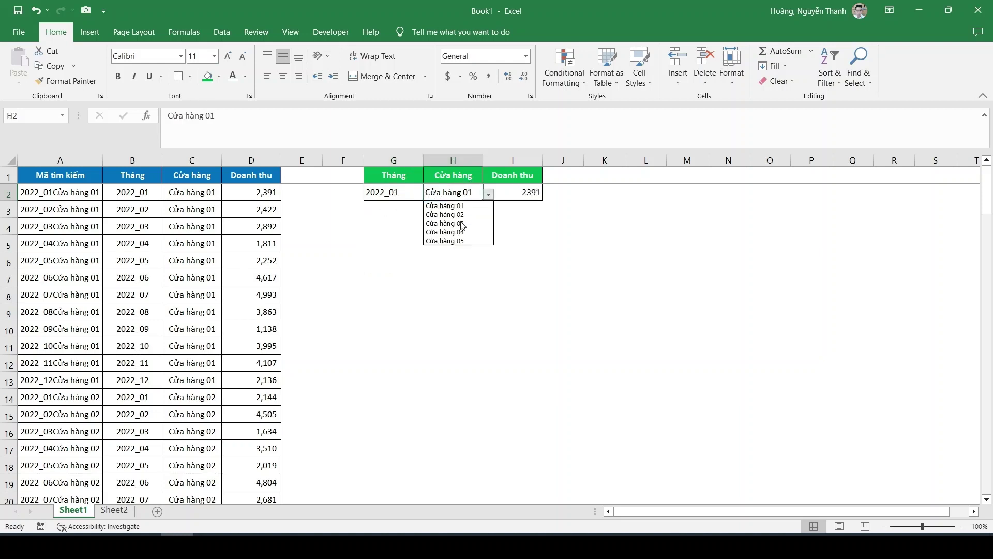
{"action": "left_click", "coordinate": [455, 218]}
{"action": "left_click", "coordinate": [410, 193]}
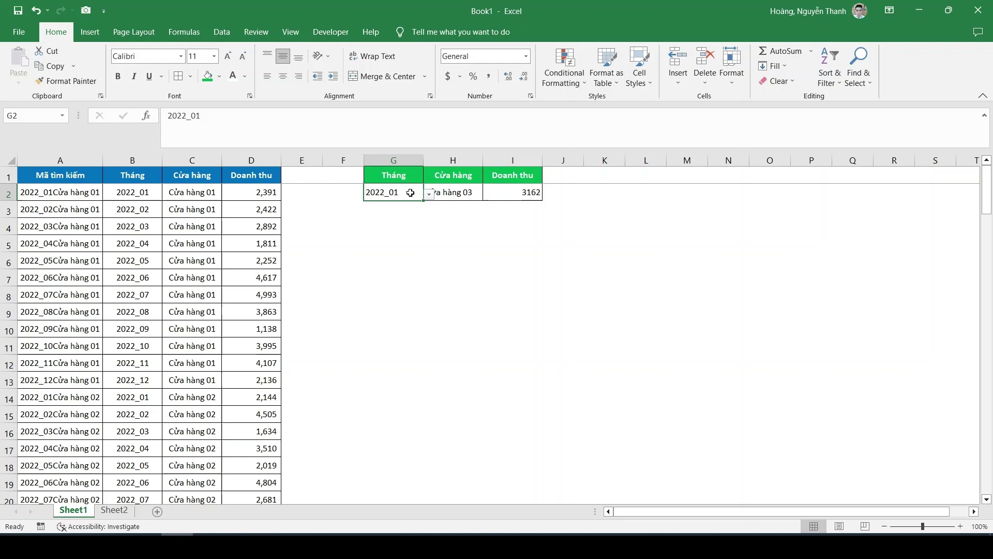
{"action": "left_click", "coordinate": [448, 192]}
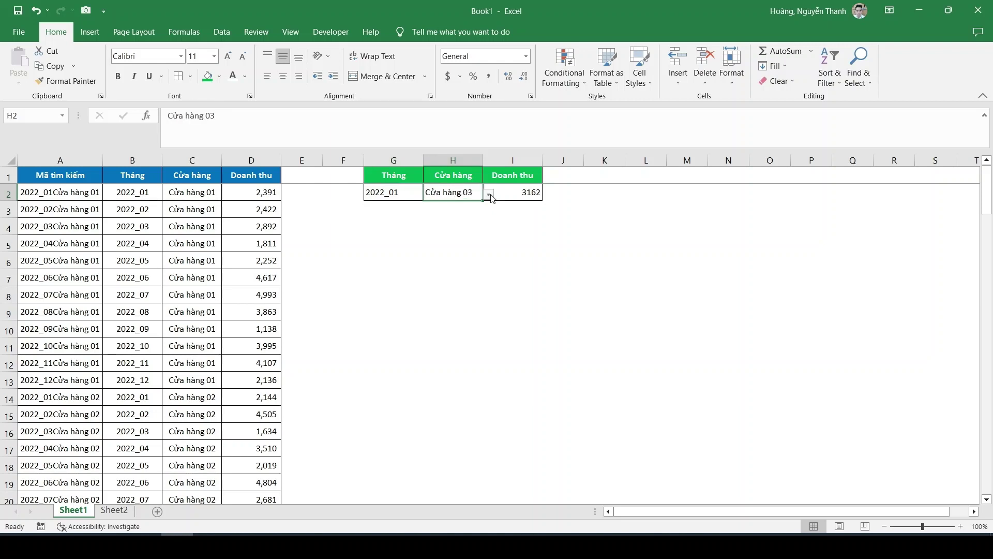
{"action": "left_click", "coordinate": [489, 195]}
{"action": "left_click", "coordinate": [458, 223]}
Select month 2022_08 and store Cửa hàng 05, so I2 returns 1,151
{"action": "left_click", "coordinate": [403, 191]}
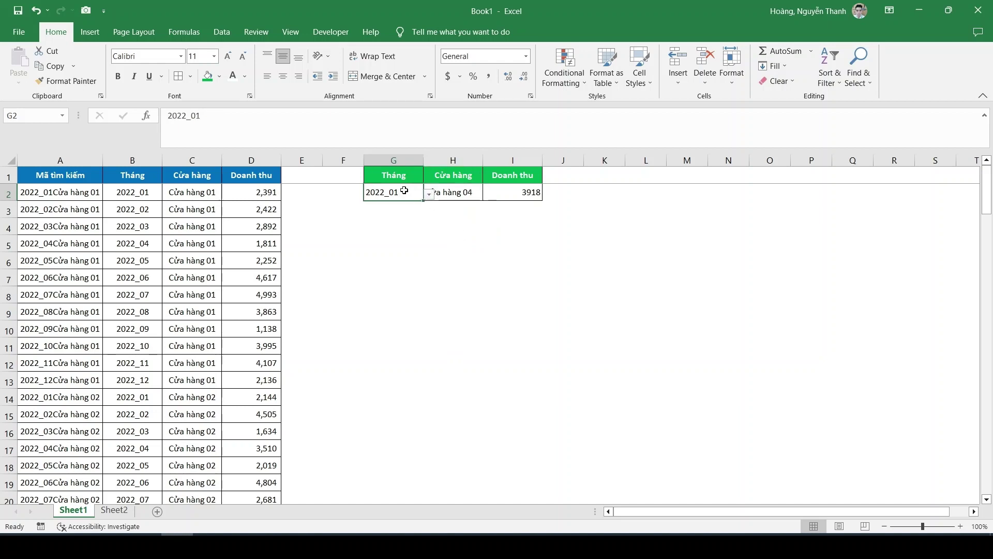
{"action": "left_click", "coordinate": [429, 194]}
{"action": "left_click", "coordinate": [409, 261]}
{"action": "left_click", "coordinate": [470, 191]}
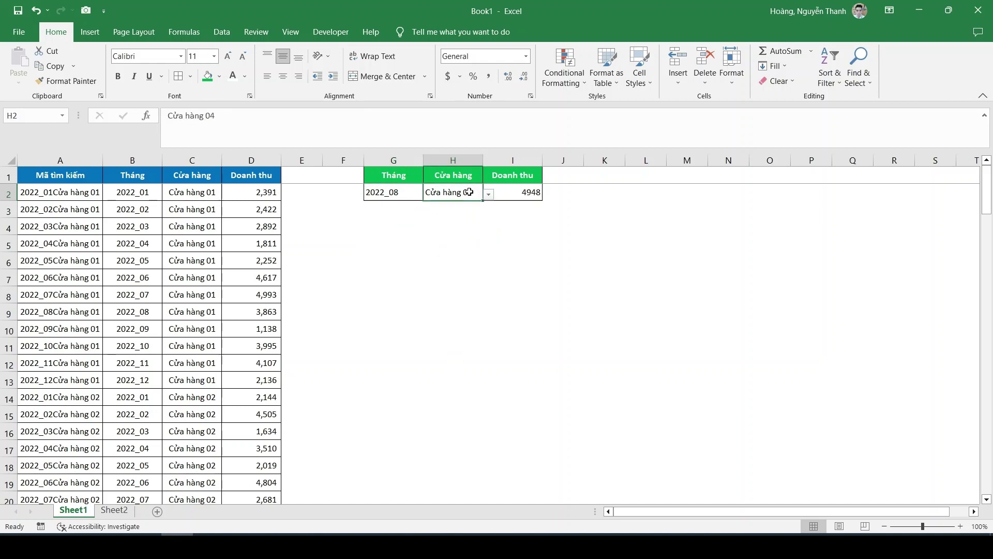
{"action": "left_click", "coordinate": [489, 194]}
{"action": "left_click", "coordinate": [468, 247]}
Copy D2's thousands-separated number format onto I2 with Format Painter
{"action": "left_click", "coordinate": [396, 189]}
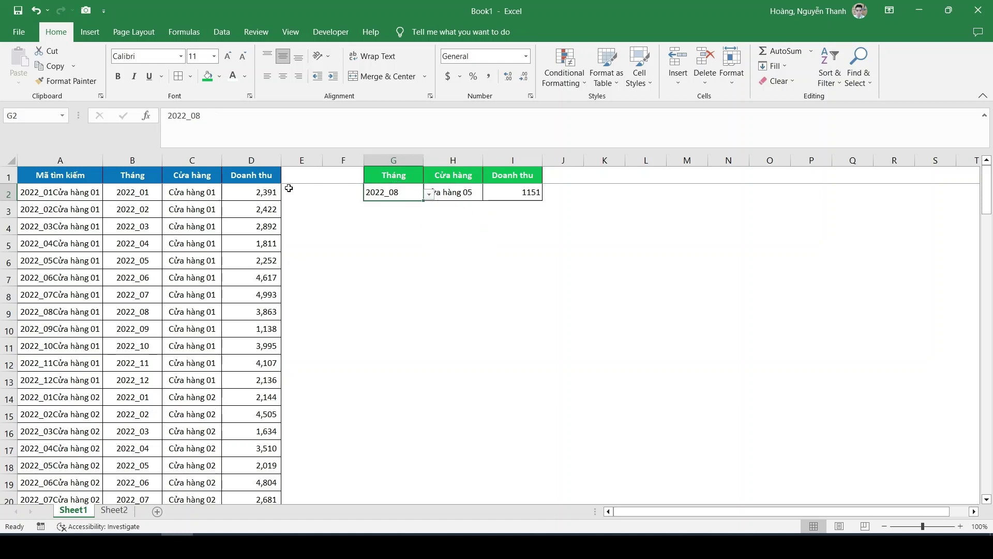
{"action": "left_click", "coordinate": [265, 191]}
{"action": "left_click", "coordinate": [72, 81]}
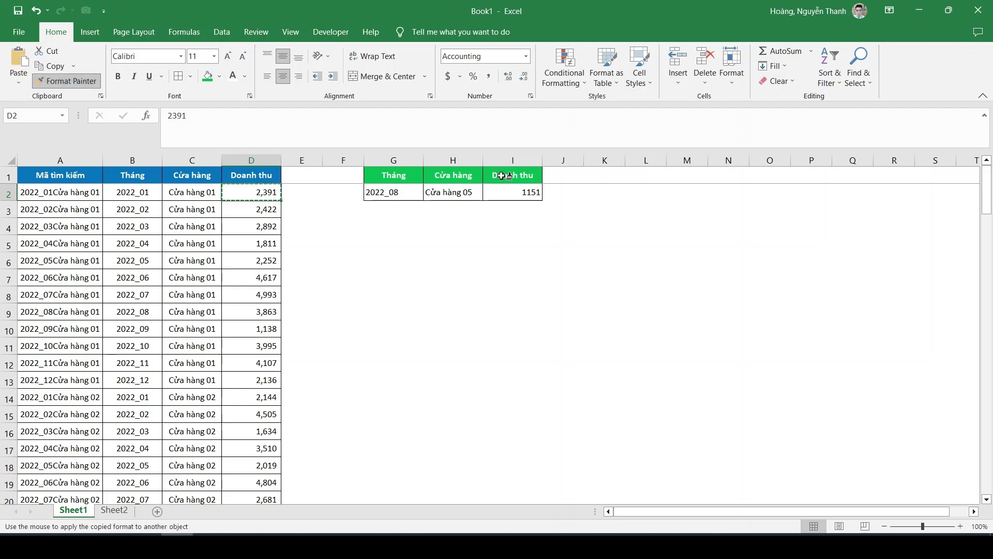
{"action": "left_click", "coordinate": [501, 193]}
Change the H2 store to Cửa hàng 01
{"action": "left_click", "coordinate": [459, 192]}
{"action": "left_click", "coordinate": [488, 194]}
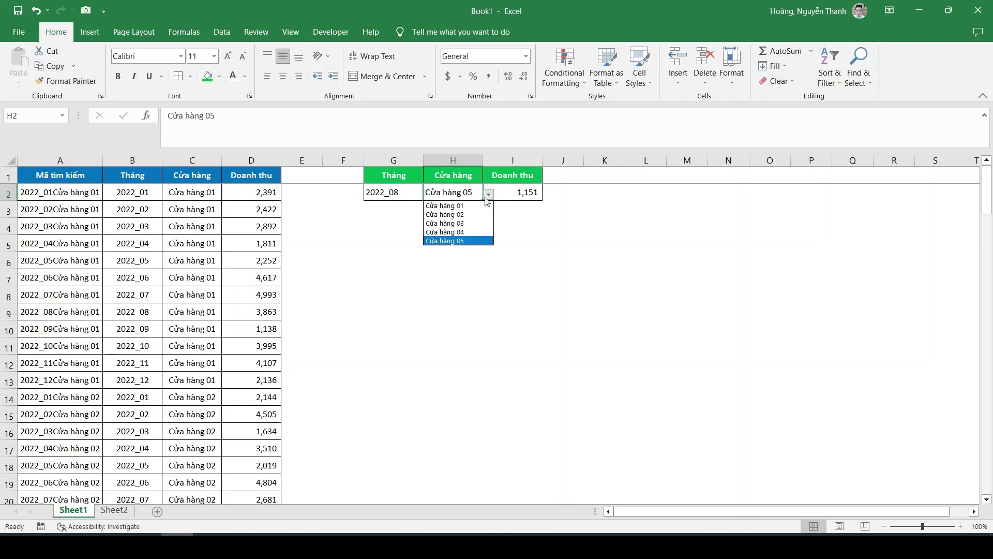
{"action": "left_click", "coordinate": [471, 207]}
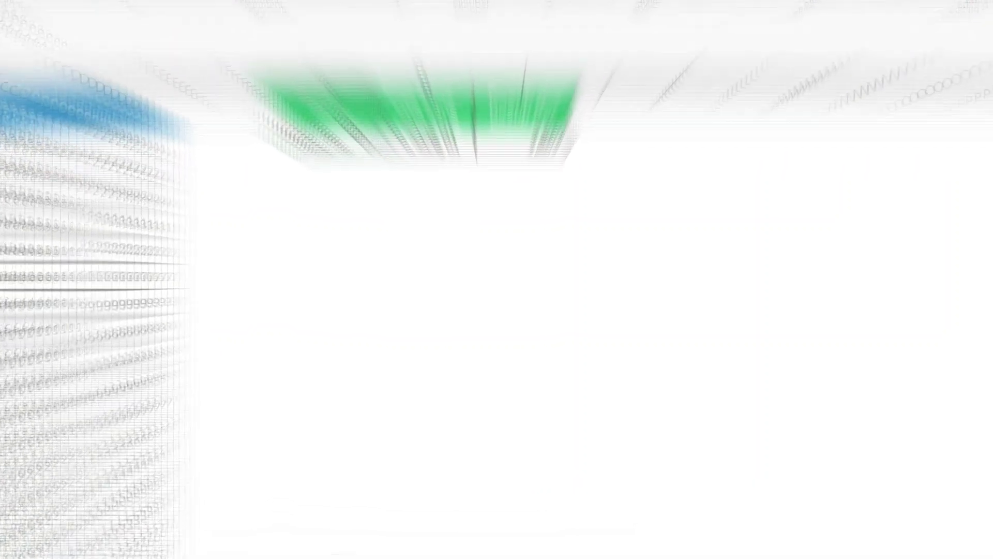